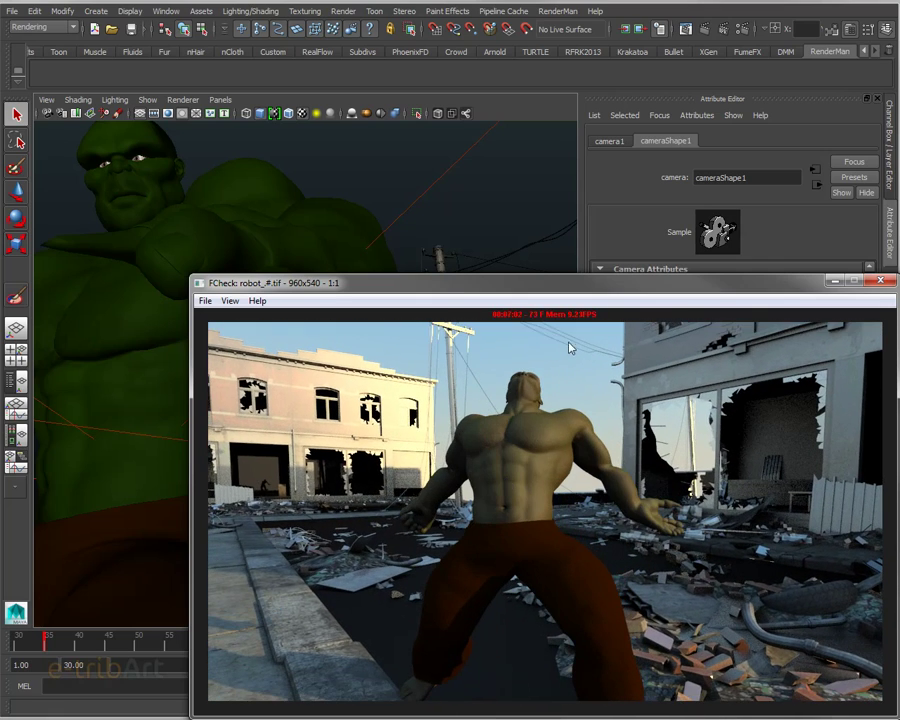
Minimize FCheck and orbit and zoom the perspective view to face the Hulk figure.
{"action": "left_click", "coordinate": [834, 282]}
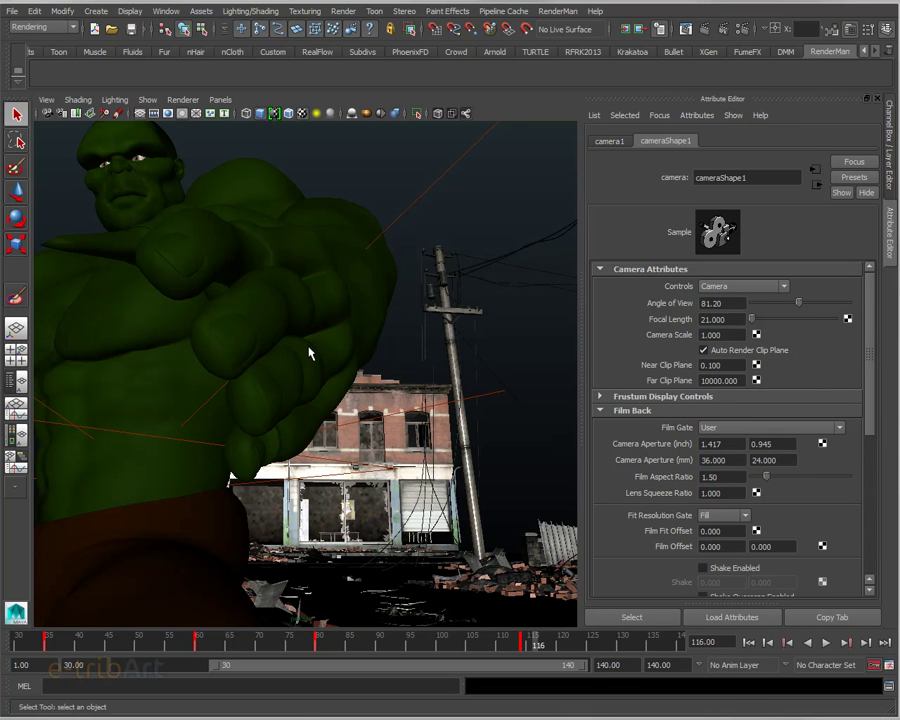
{"action": "mouse_move", "coordinate": [310, 354]}
{"action": "left_mouse_down", "text": "alt"}
{"action": "mouse_move", "coordinate": [409, 394]}
{"action": "mouse_move", "coordinate": [402, 374]}
{"action": "left_mouse_up", "text": "alt"}
{"action": "scroll", "coordinate": [321, 365], "scroll_direction": "down", "scroll_amount": 3}
{"action": "scroll", "coordinate": [346, 388], "scroll_direction": "down", "scroll_amount": 2}
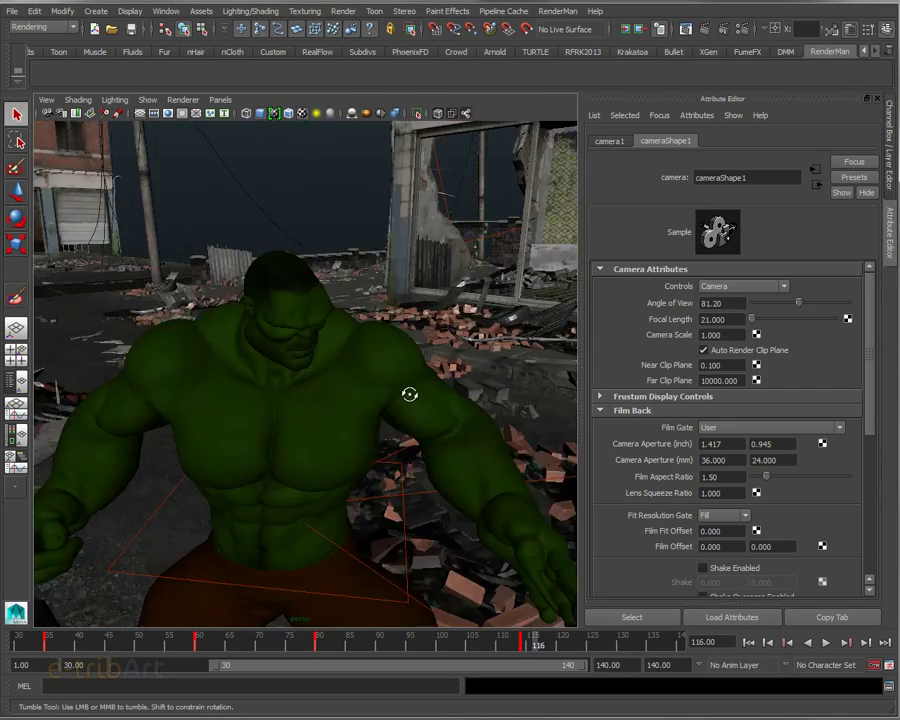
{"action": "scroll", "coordinate": [409, 390], "scroll_direction": "down", "scroll_amount": 2}
{"action": "scroll", "coordinate": [400, 376], "scroll_direction": "down", "scroll_amount": 1}
{"action": "scroll", "coordinate": [402, 318], "scroll_direction": "up", "scroll_amount": 2}
{"action": "left_click_drag", "start_coordinate": [402, 318], "coordinate": [399, 334], "text": "alt"}
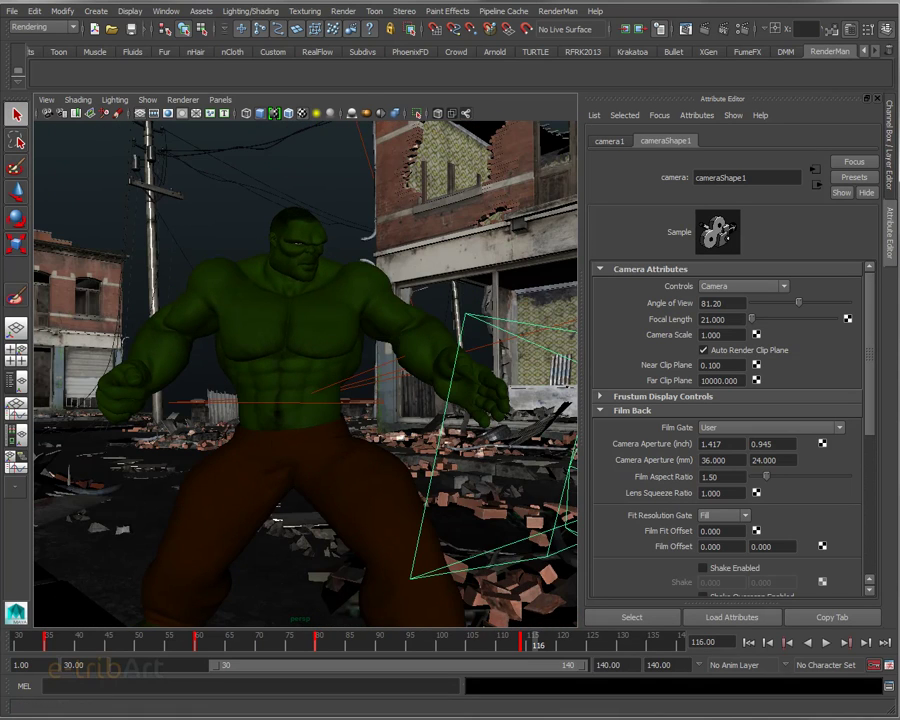
Show the Layer Editor and toggle the docteurL layer's visibility off and on twice.
{"action": "left_click", "coordinate": [890, 175]}
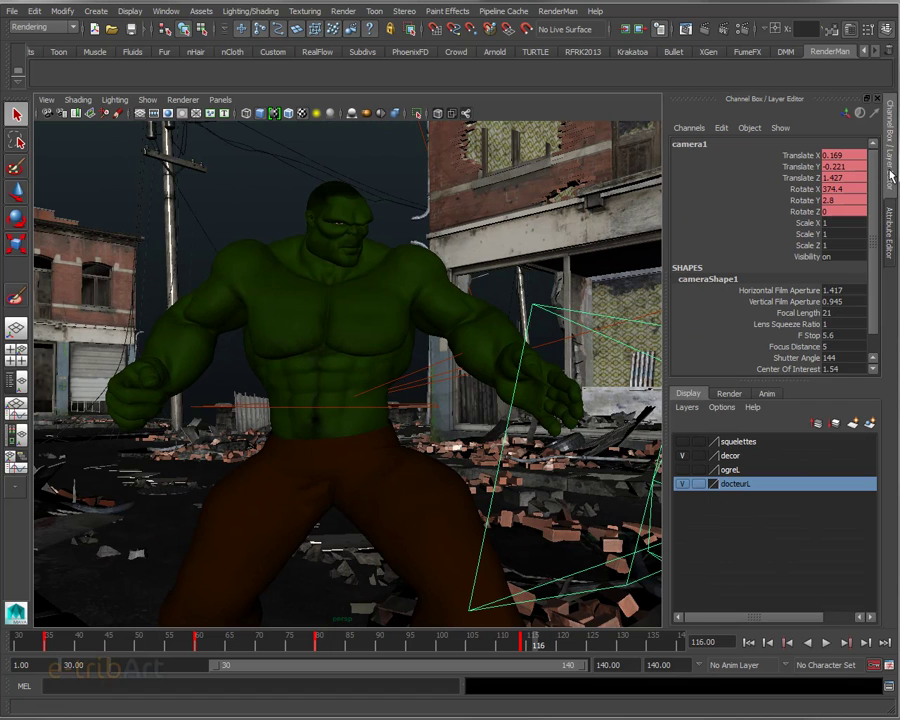
{"action": "left_click", "coordinate": [682, 485]}
{"action": "left_click", "coordinate": [682, 485]}
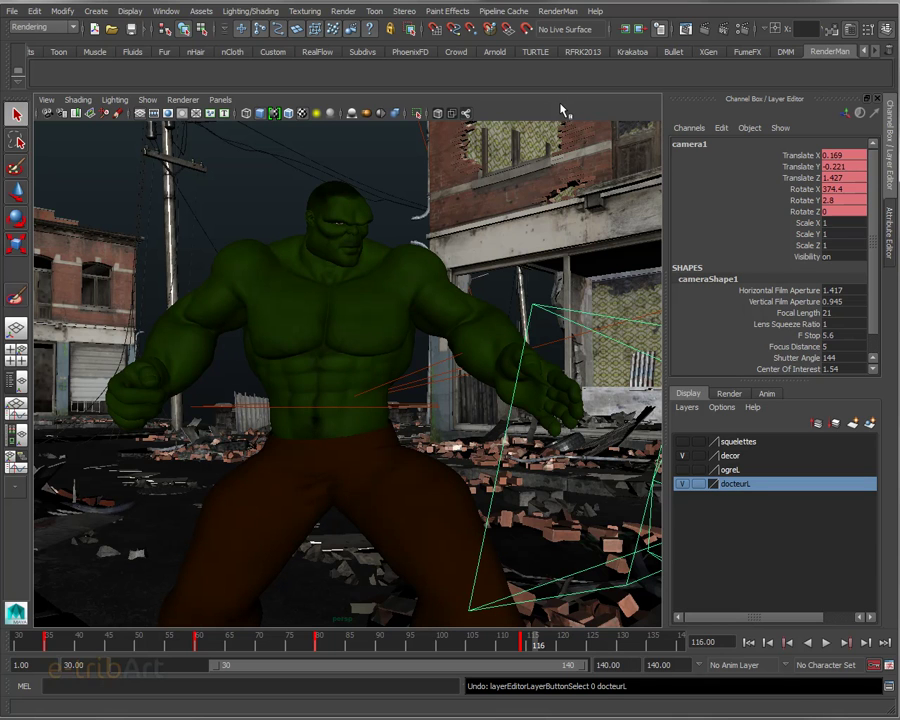
{"action": "left_click", "coordinate": [682, 484]}
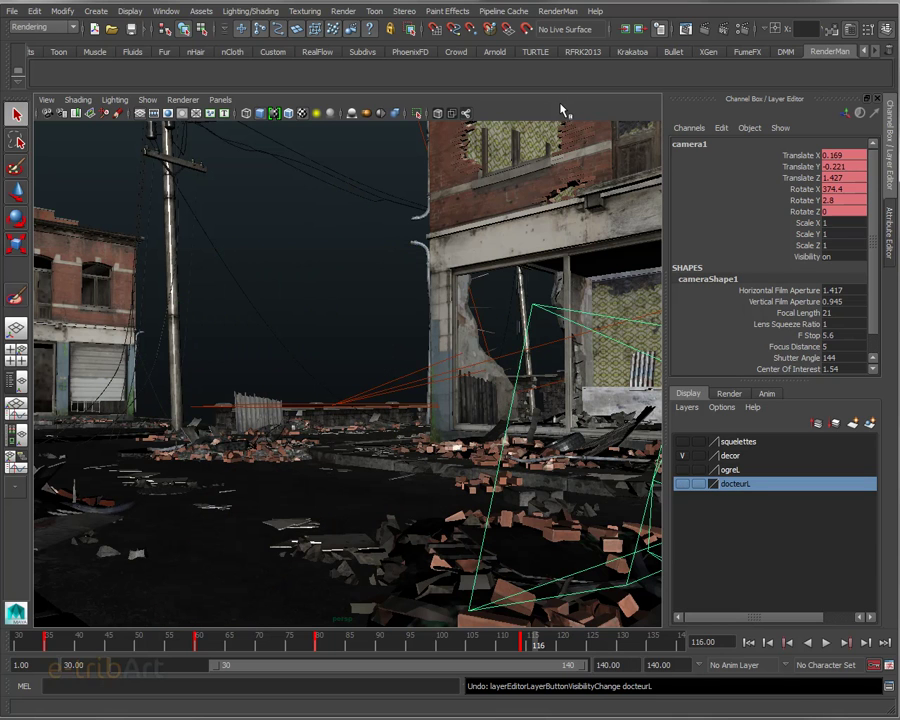
{"action": "left_click", "coordinate": [682, 485]}
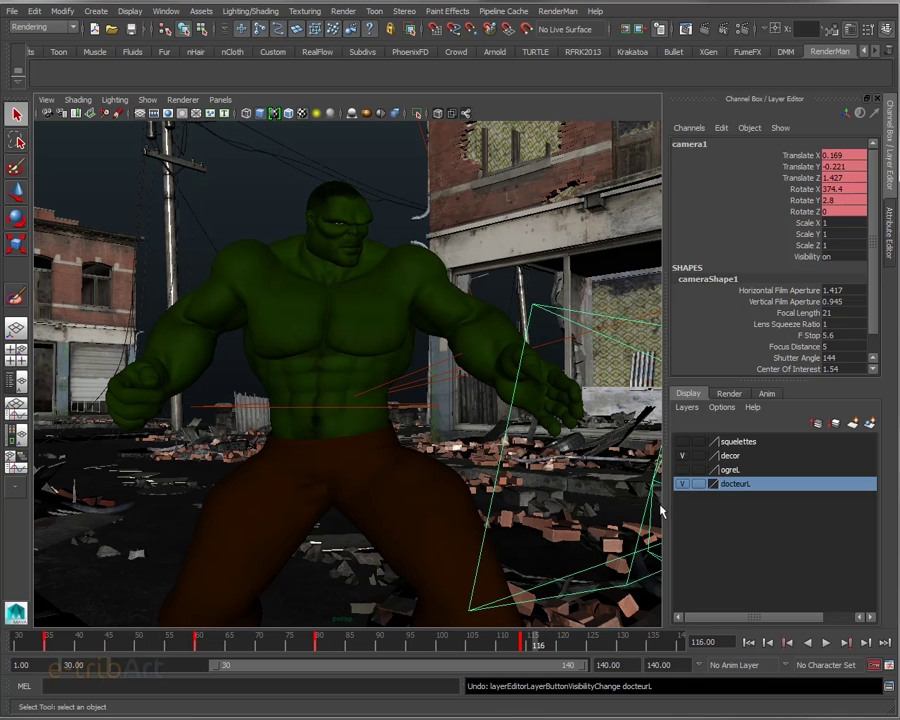
Select the character mesh and display its MASH_BlendDeformer3 attributes.
{"action": "key", "text": "ctrl+a"}
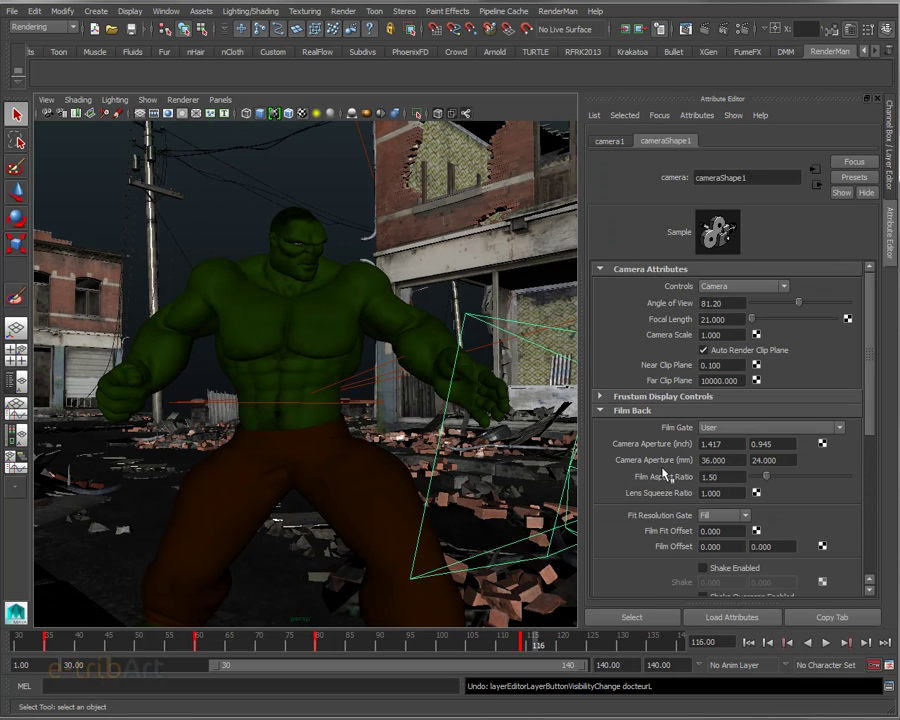
{"action": "left_click", "coordinate": [371, 302]}
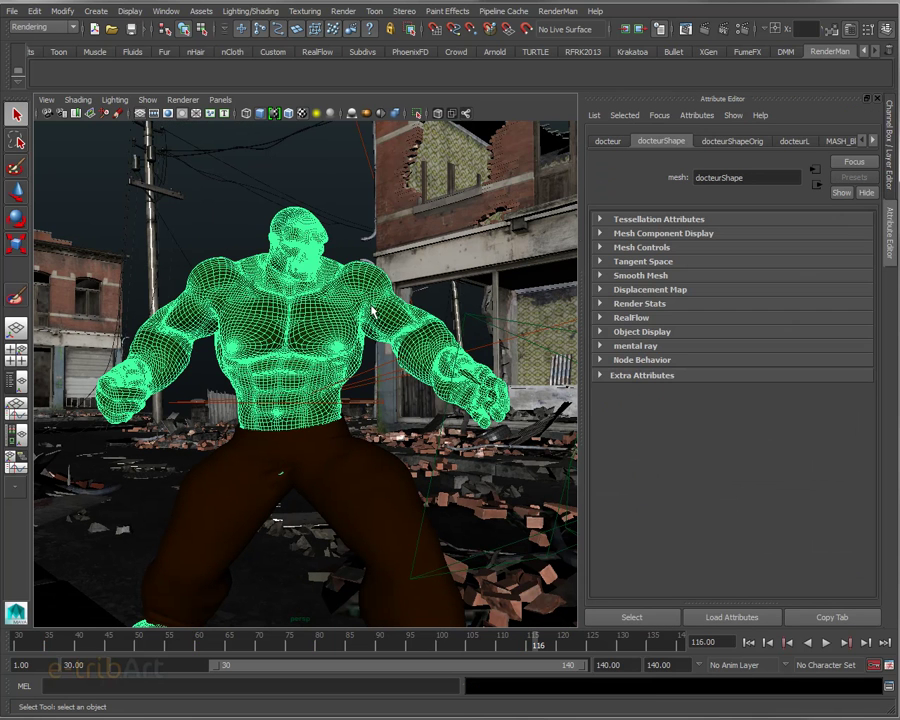
{"action": "left_click", "coordinate": [848, 142]}
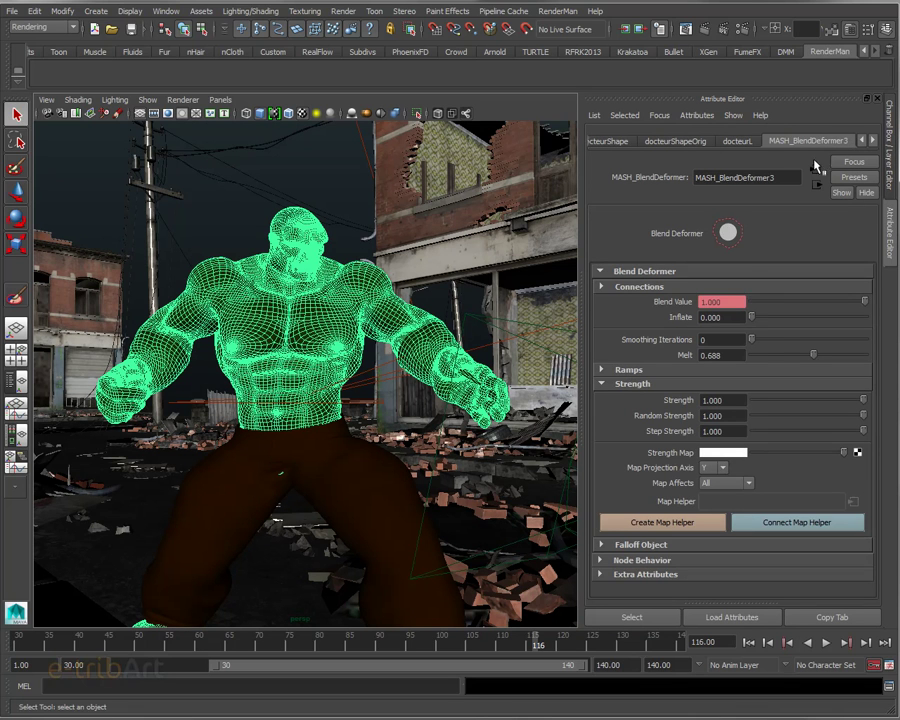
Break the Blend Value connection and drag it to 0.000, reverting to the slim man.
{"action": "right_click", "coordinate": [684, 306]}
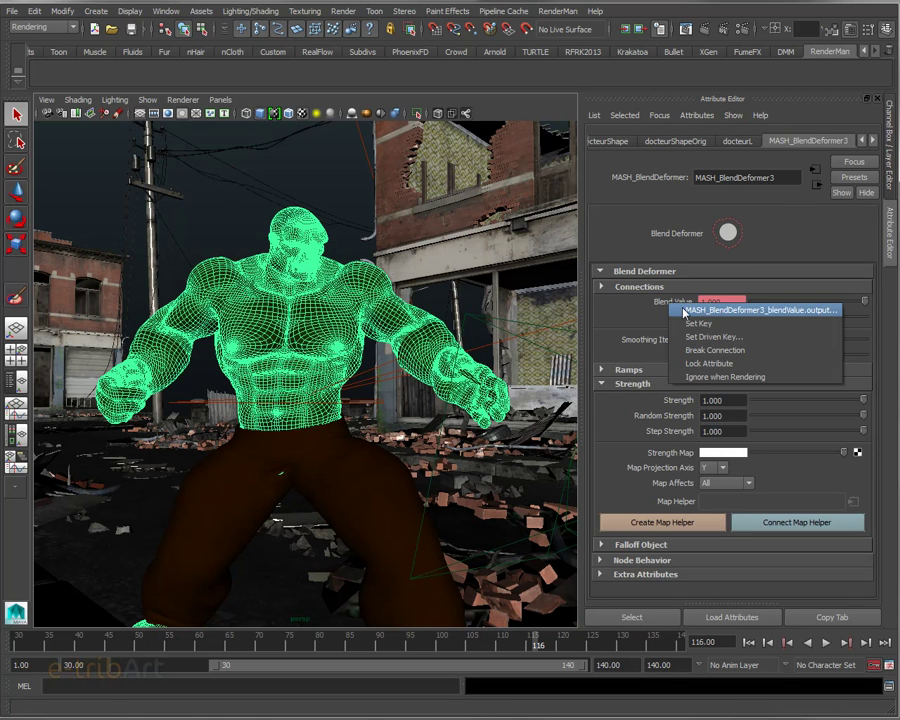
{"action": "left_click", "coordinate": [715, 350]}
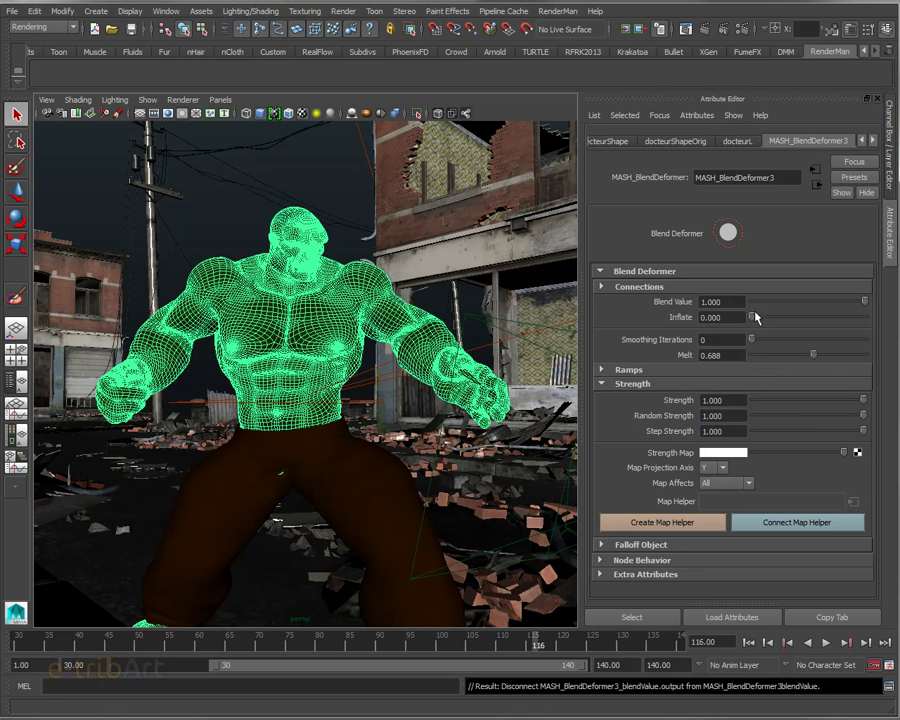
{"action": "left_click_drag", "start_coordinate": [750, 303], "coordinate": [742, 302]}
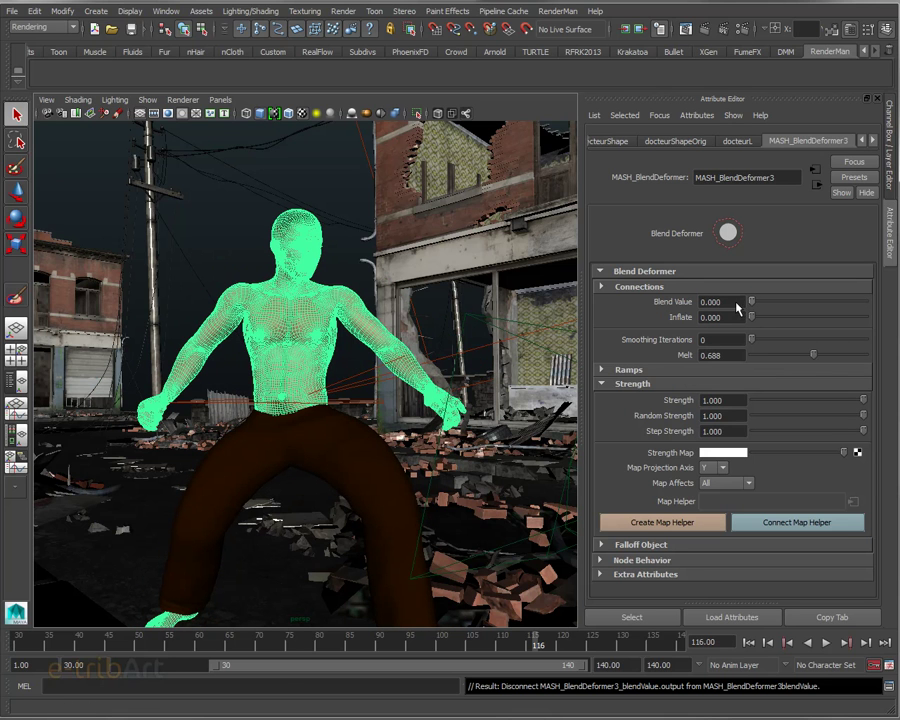
{"action": "left_click", "coordinate": [233, 241]}
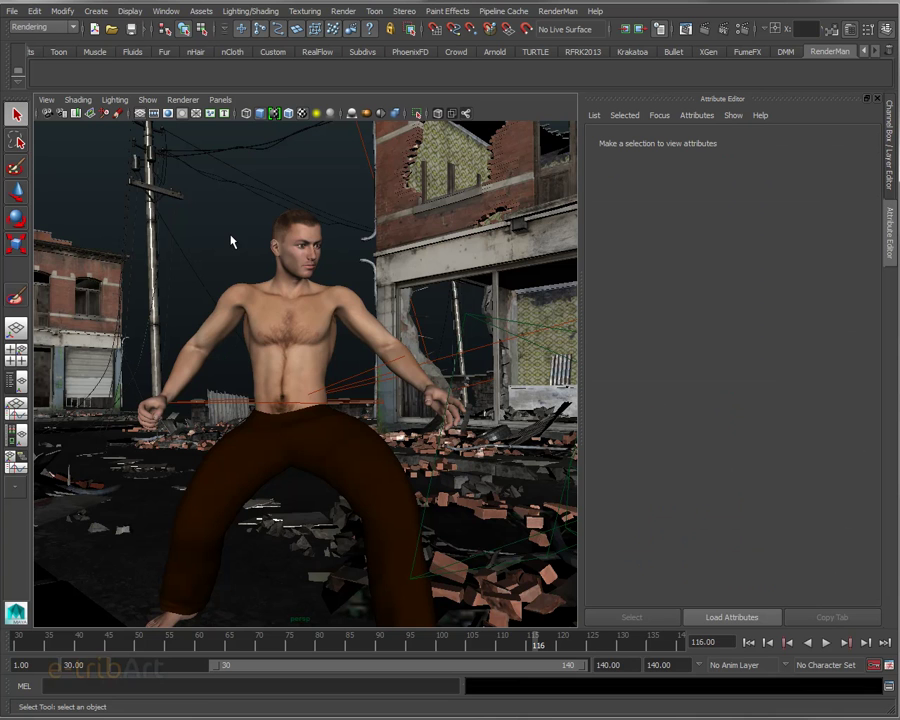
{"action": "left_click_drag", "start_coordinate": [291, 362], "coordinate": [348, 385], "text": "alt"}
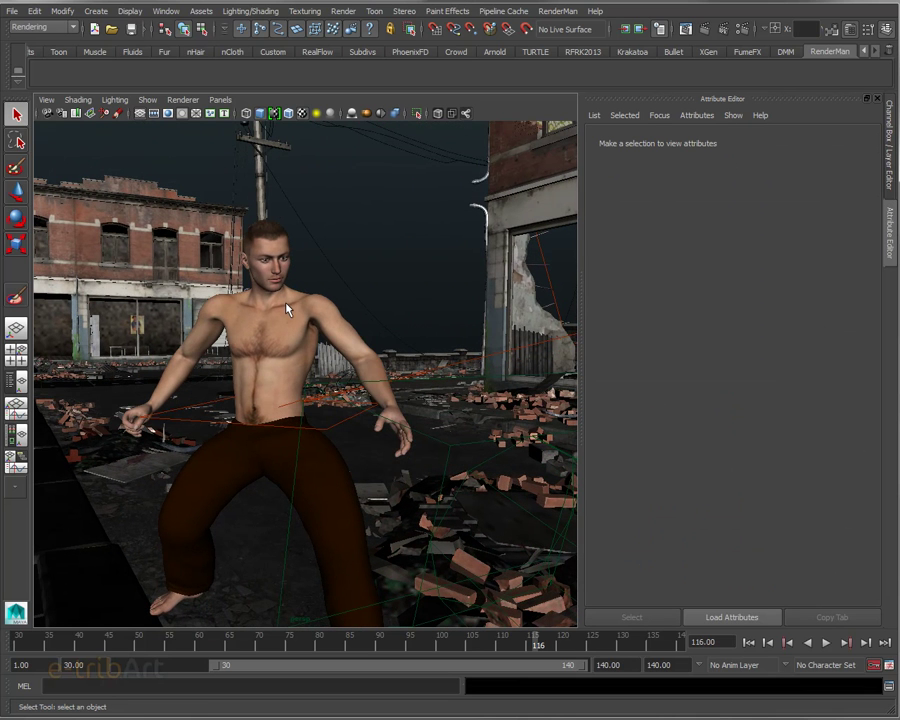
Preview the morph by raising Blend Value, then lower it back to the normal man.
{"action": "left_click", "coordinate": [272, 230]}
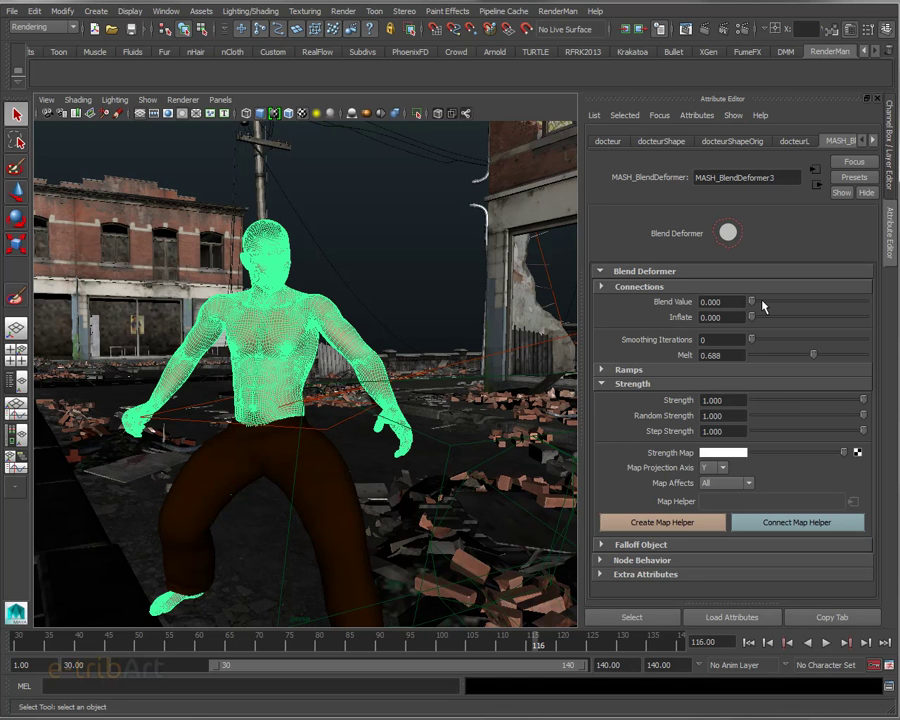
{"action": "mouse_move", "coordinate": [754, 306]}
{"action": "left_mouse_down"}
{"action": "mouse_move", "coordinate": [836, 312]}
{"action": "mouse_move", "coordinate": [876, 304]}
{"action": "mouse_move", "coordinate": [882, 313]}
{"action": "left_mouse_up"}
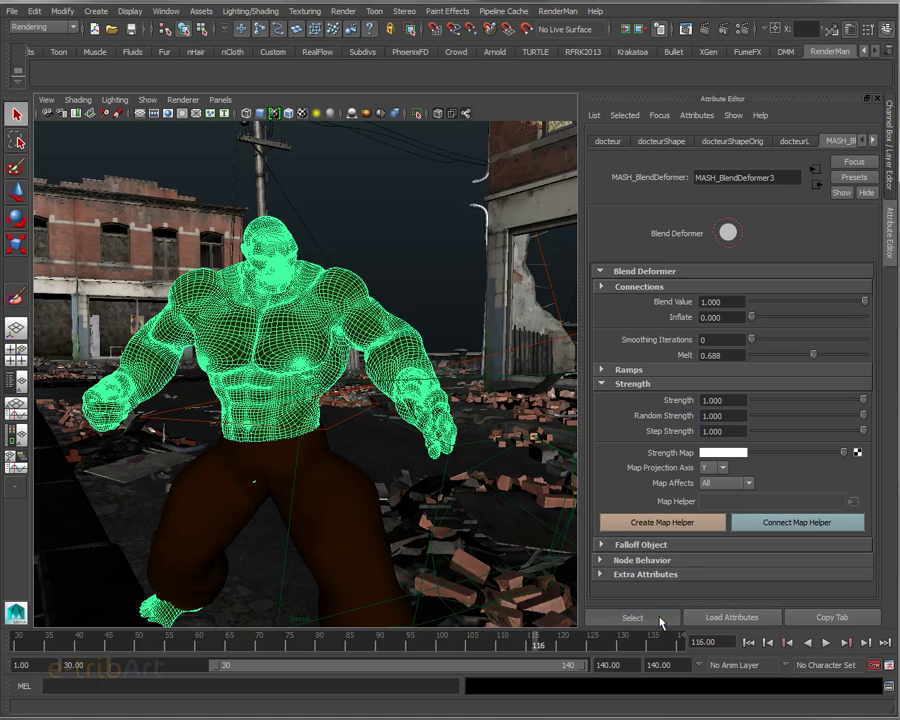
{"action": "left_click", "coordinate": [663, 617]}
{"action": "mouse_move", "coordinate": [753, 301]}
{"action": "left_mouse_down"}
{"action": "mouse_move", "coordinate": [866, 311]}
{"action": "mouse_move", "coordinate": [748, 314]}
{"action": "left_mouse_up"}
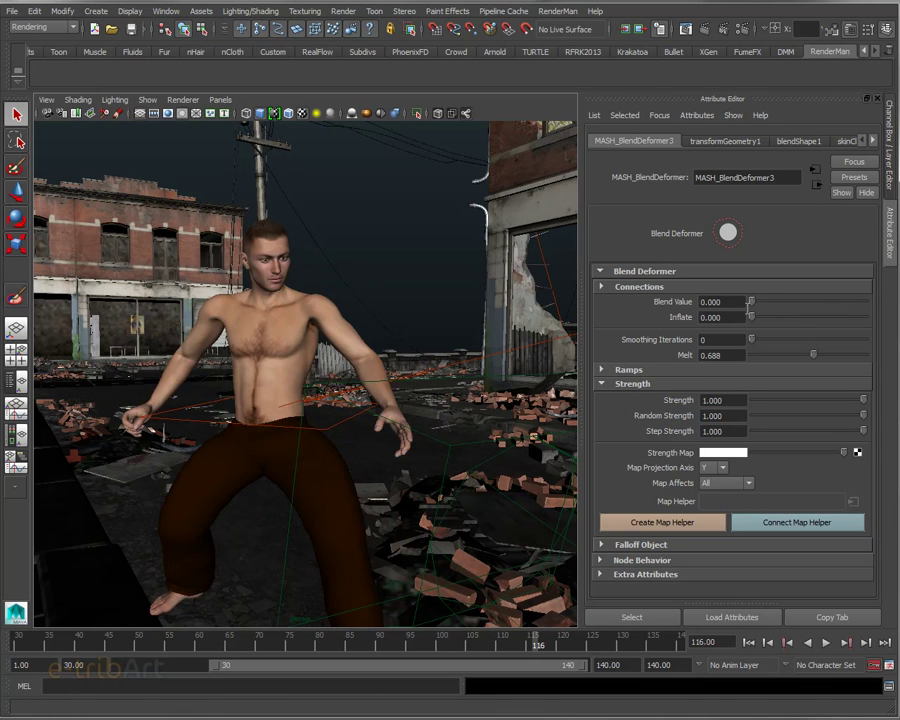
From a new angle, morph fully to the Hulk, reset Blend Value to 0.000, and show the Channel Box.
{"action": "mouse_move", "coordinate": [337, 360]}
{"action": "left_mouse_down", "text": "alt"}
{"action": "mouse_move", "coordinate": [333, 351]}
{"action": "mouse_move", "coordinate": [353, 362]}
{"action": "mouse_move", "coordinate": [252, 259]}
{"action": "left_mouse_up", "text": "alt"}
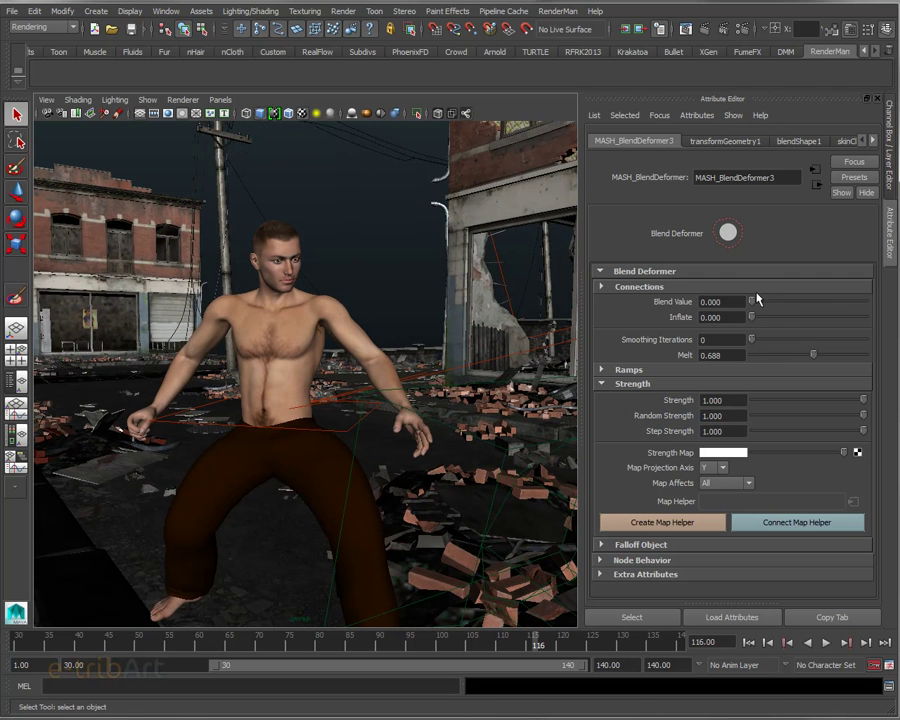
{"action": "left_click_drag", "start_coordinate": [760, 305], "coordinate": [883, 302]}
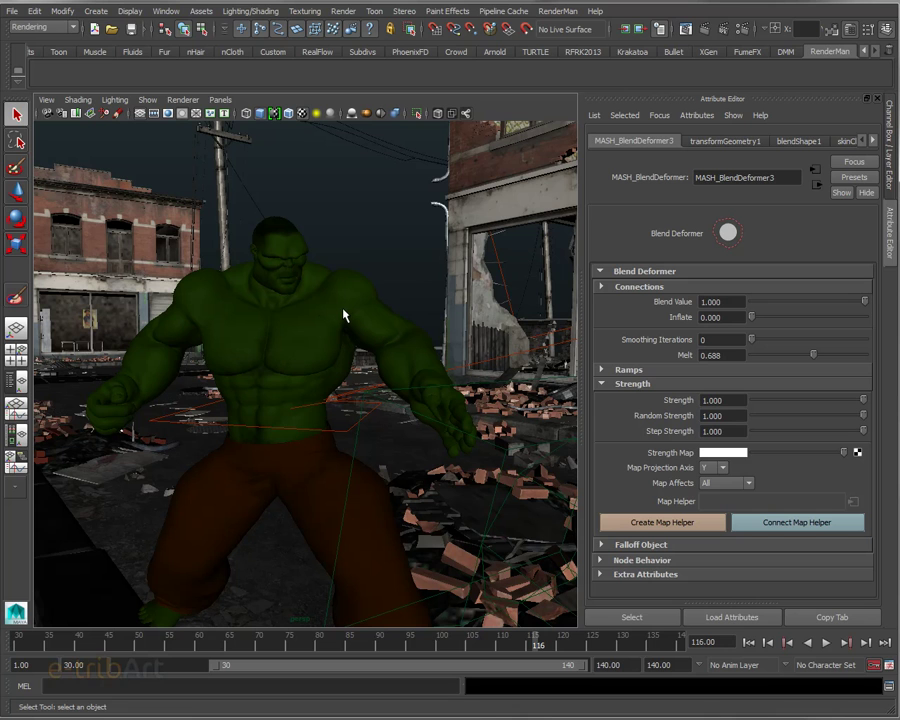
{"action": "left_click", "coordinate": [751, 303]}
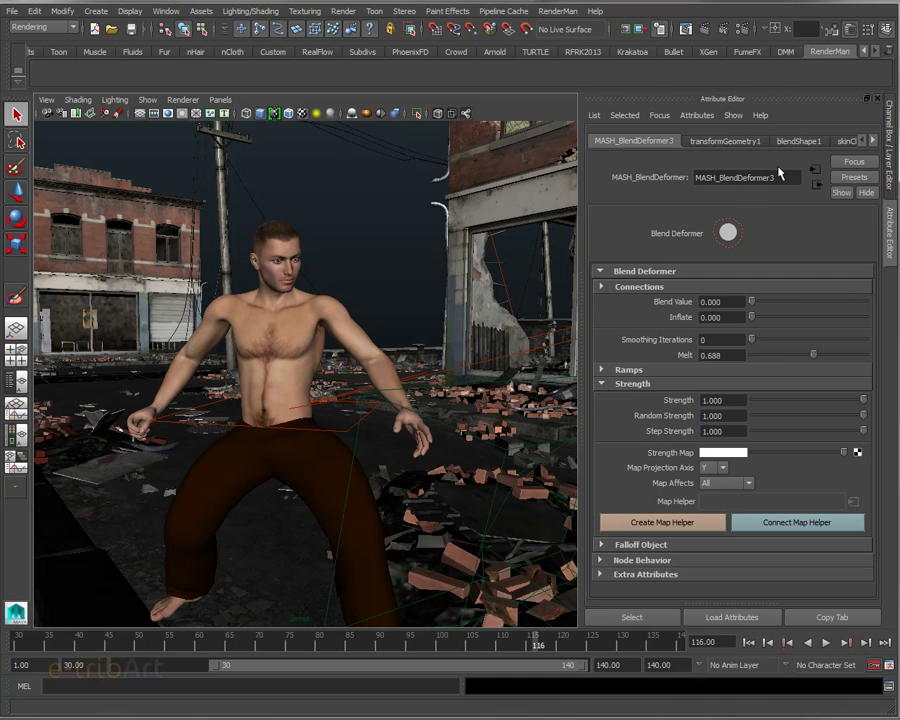
{"action": "left_click", "coordinate": [313, 325]}
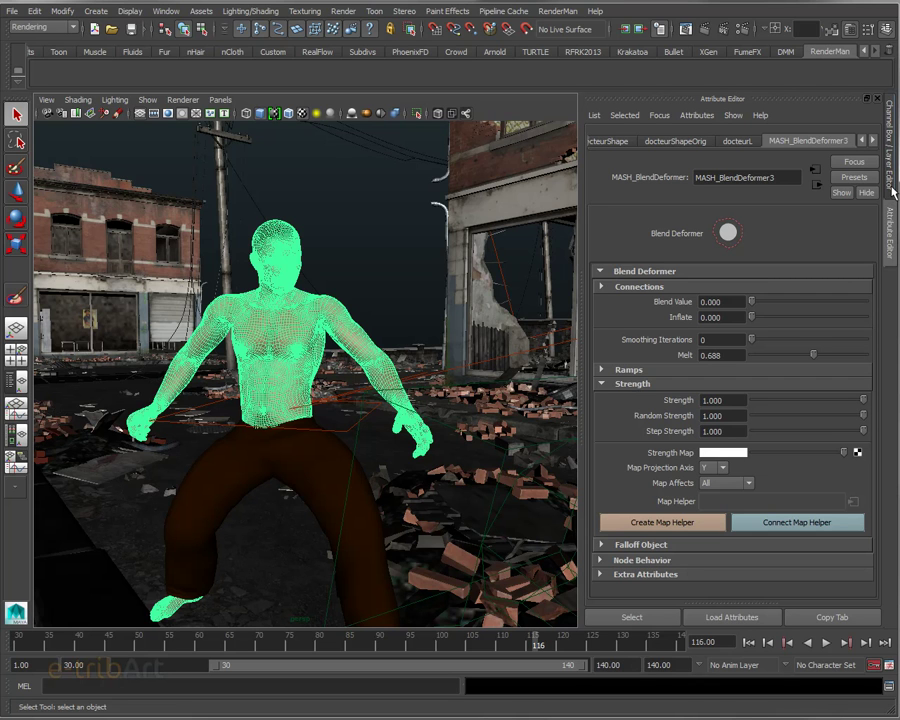
{"action": "left_click", "coordinate": [893, 192]}
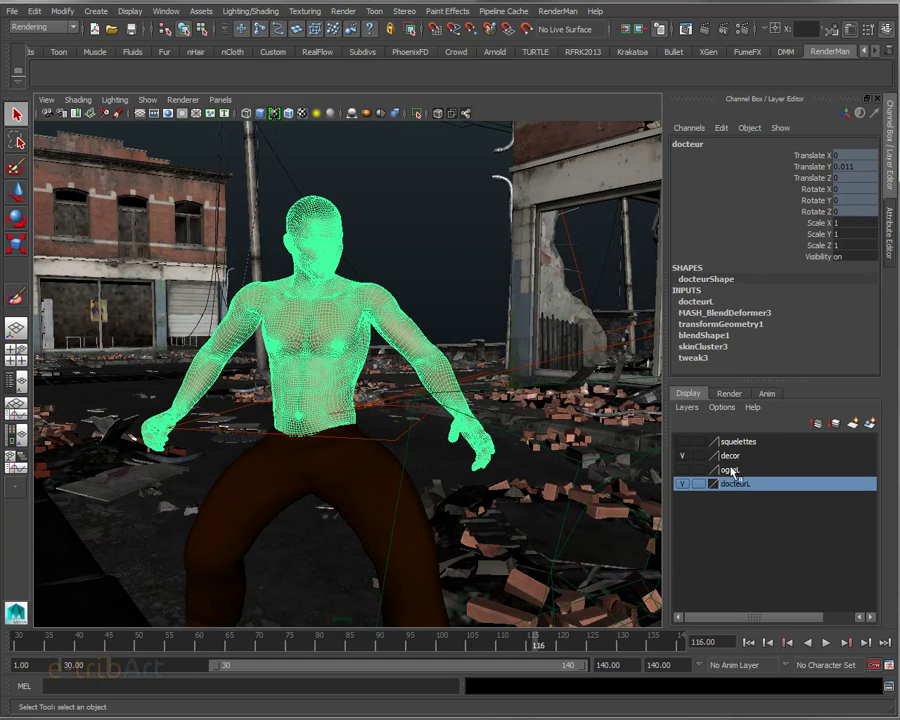
Hide docteurL, show the ogreL layer's green ogre, then show docteurL again.
{"action": "left_click", "coordinate": [684, 484]}
{"action": "left_click", "coordinate": [683, 469]}
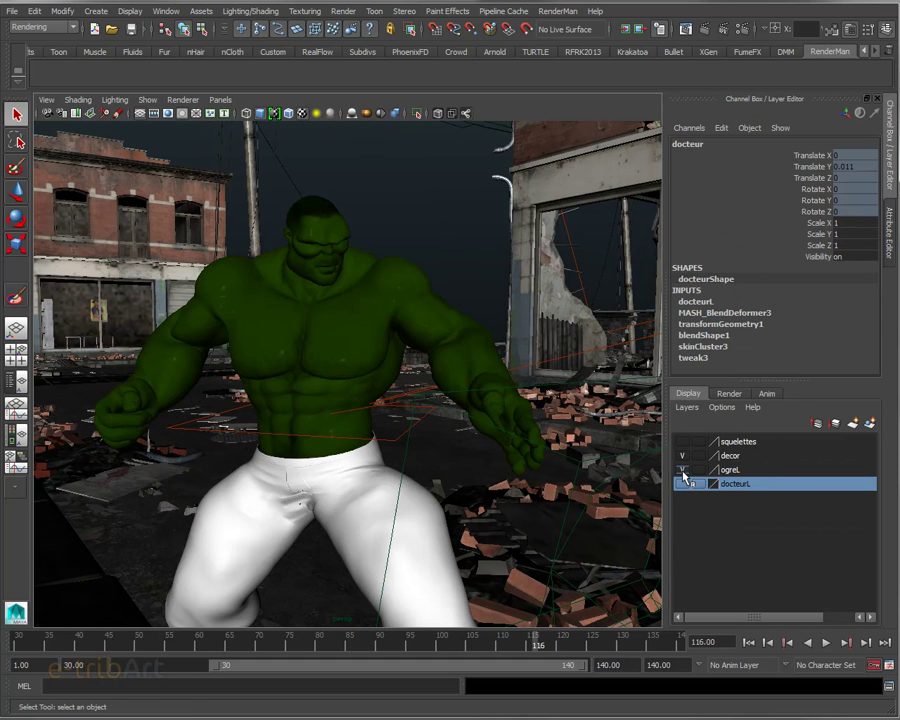
{"action": "left_click", "coordinate": [684, 484]}
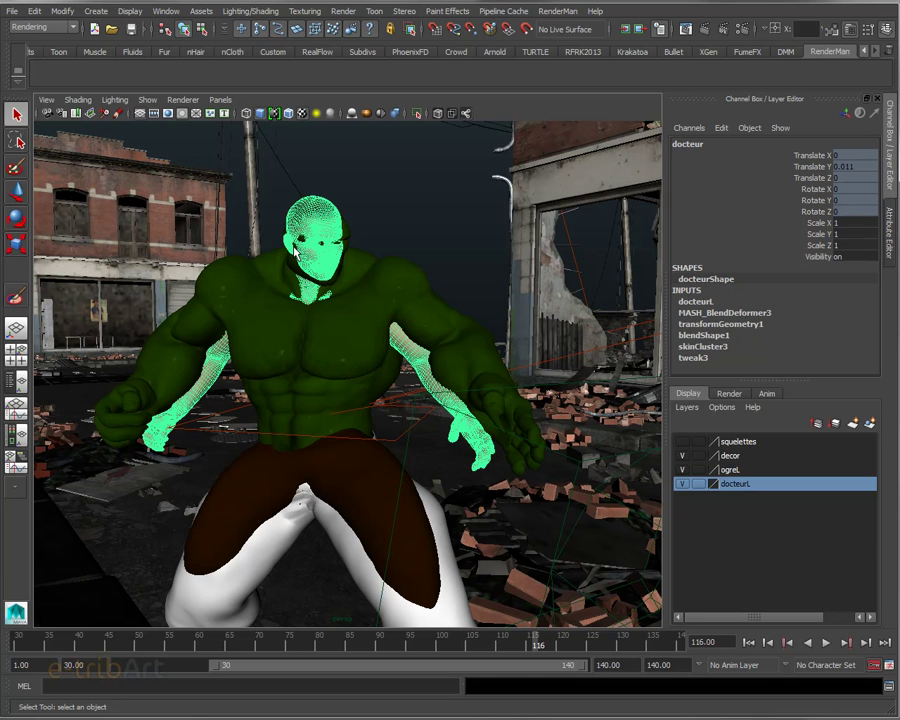
{"action": "mouse_move", "coordinate": [317, 410]}
{"action": "left_mouse_down", "text": "alt"}
{"action": "mouse_move", "coordinate": [349, 405]}
{"action": "mouse_move", "coordinate": [361, 318]}
{"action": "left_mouse_up", "text": "alt"}
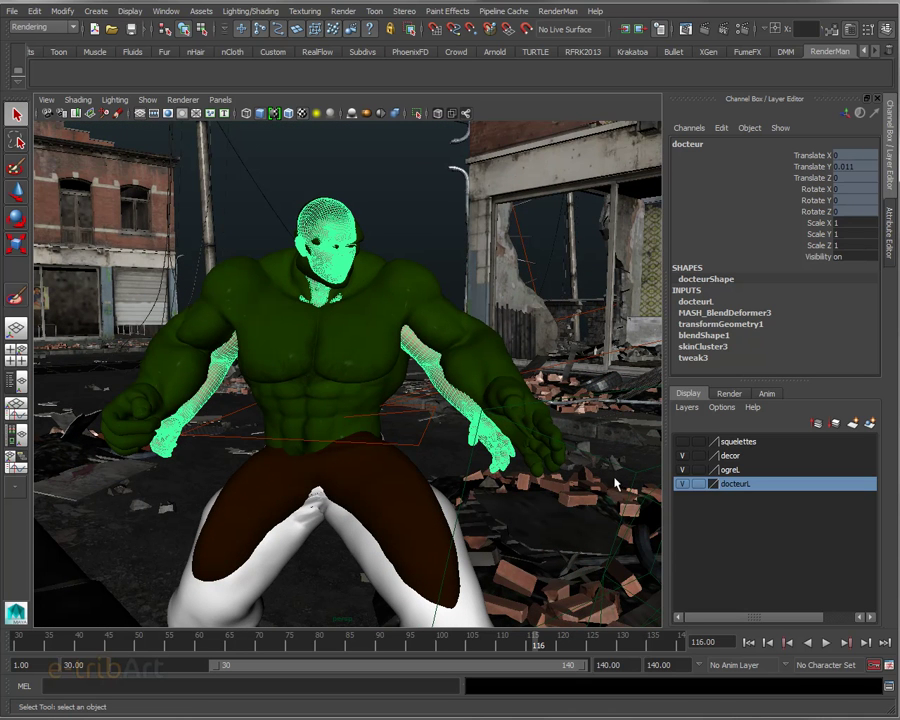
{"action": "left_click", "coordinate": [682, 484]}
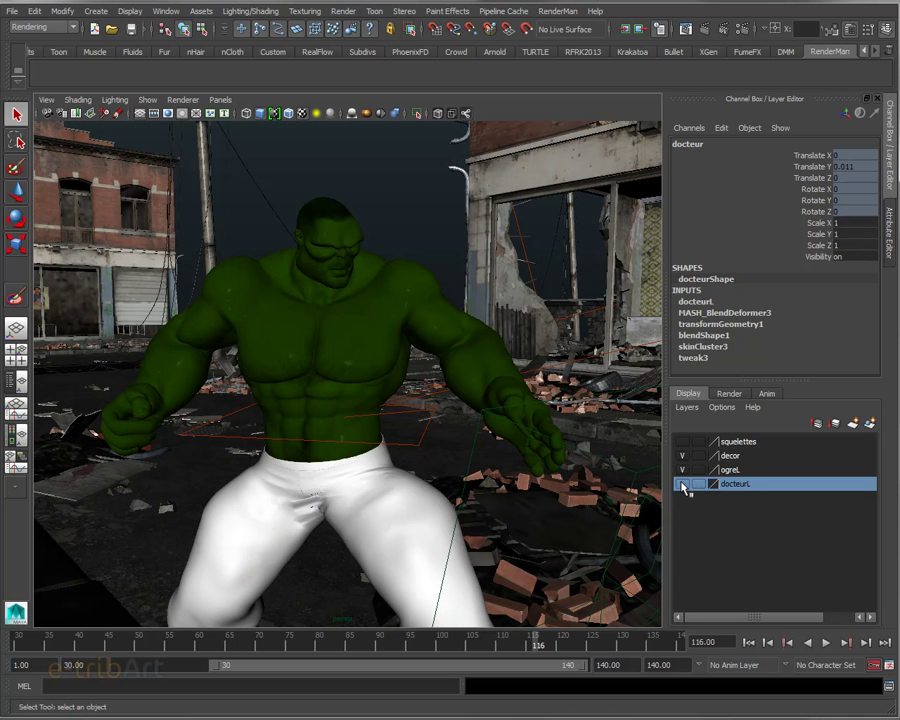
{"action": "left_click", "coordinate": [690, 472]}
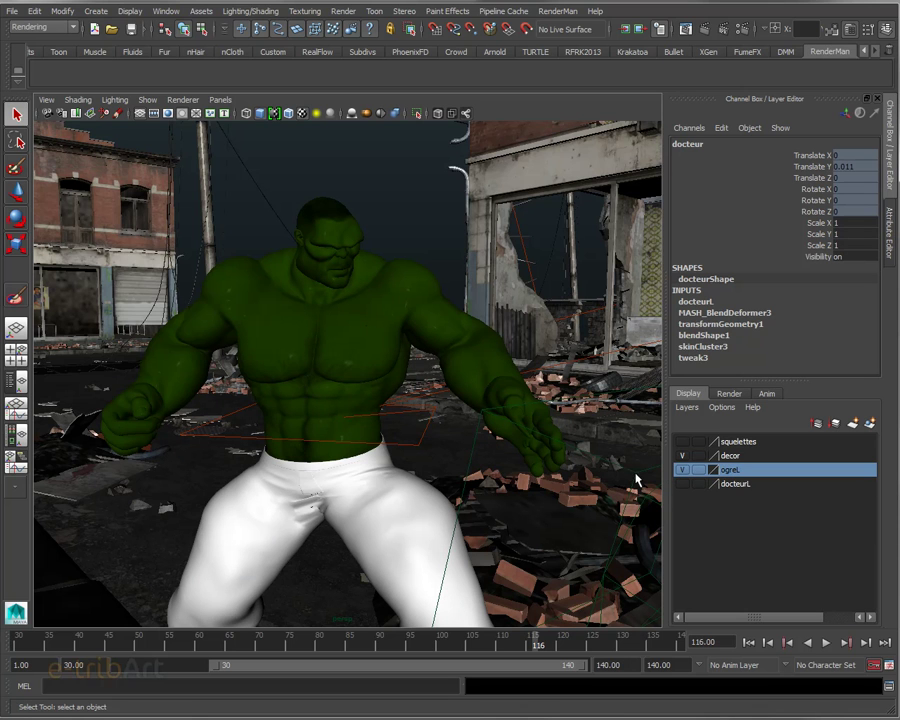
{"action": "left_click", "coordinate": [745, 485]}
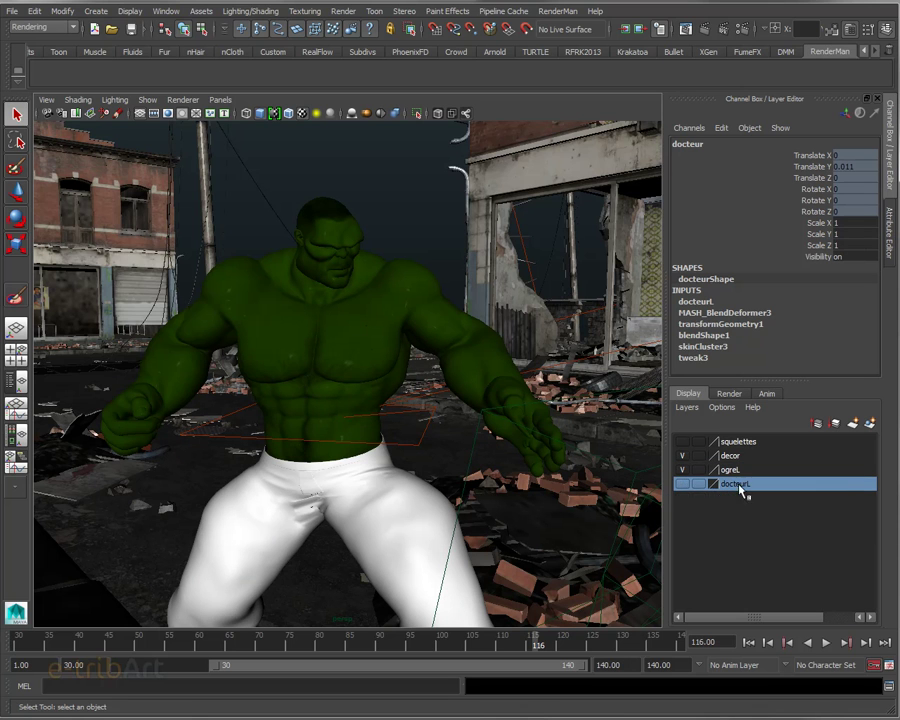
{"action": "left_click", "coordinate": [683, 484]}
{"action": "left_click", "coordinate": [683, 470]}
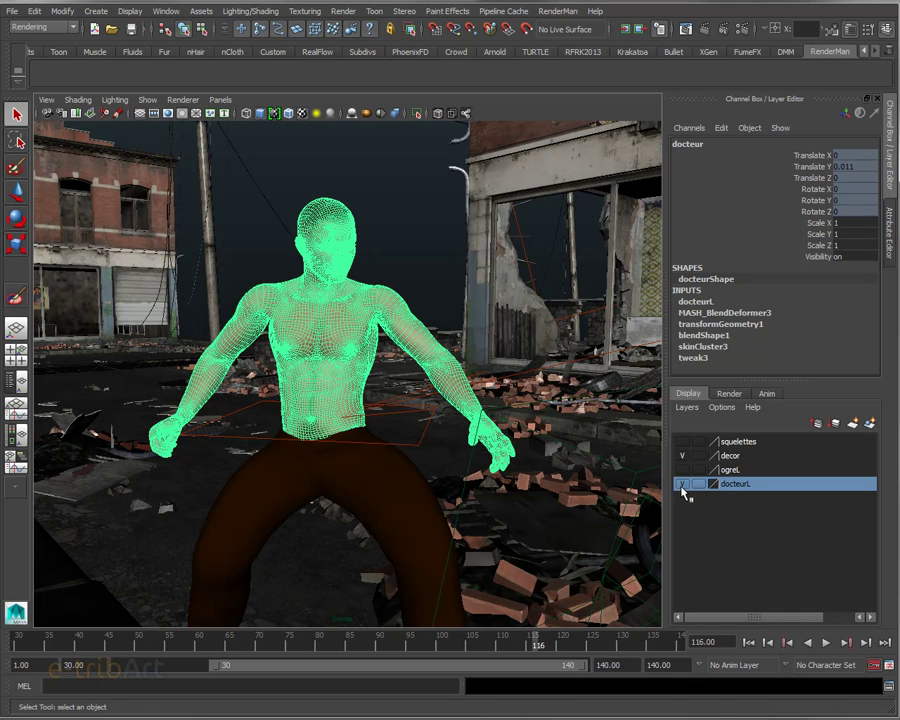
{"action": "left_click", "coordinate": [424, 291]}
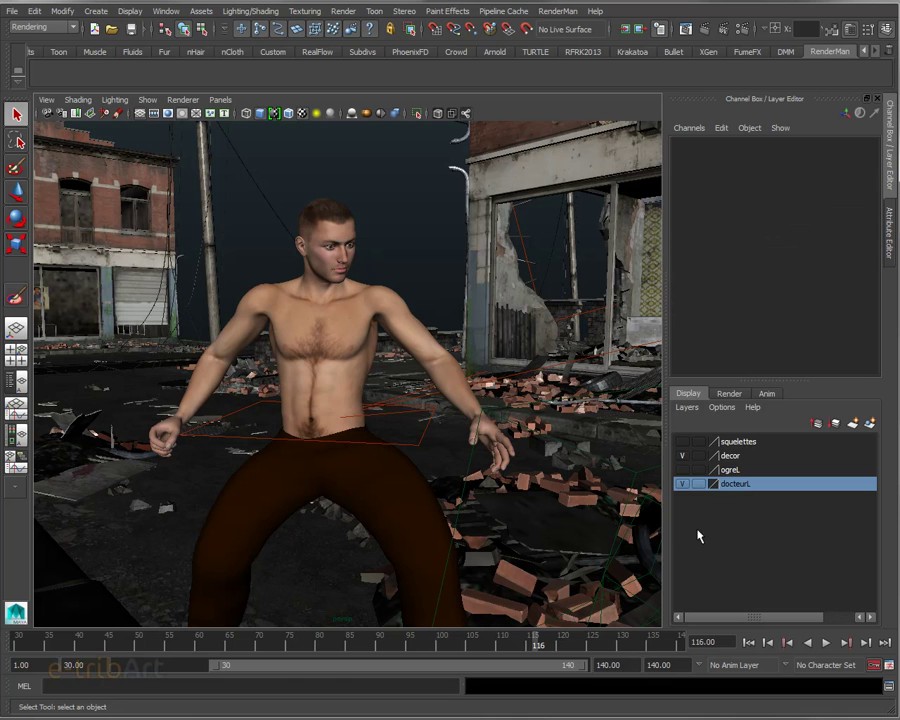
{"action": "left_click", "coordinate": [736, 470]}
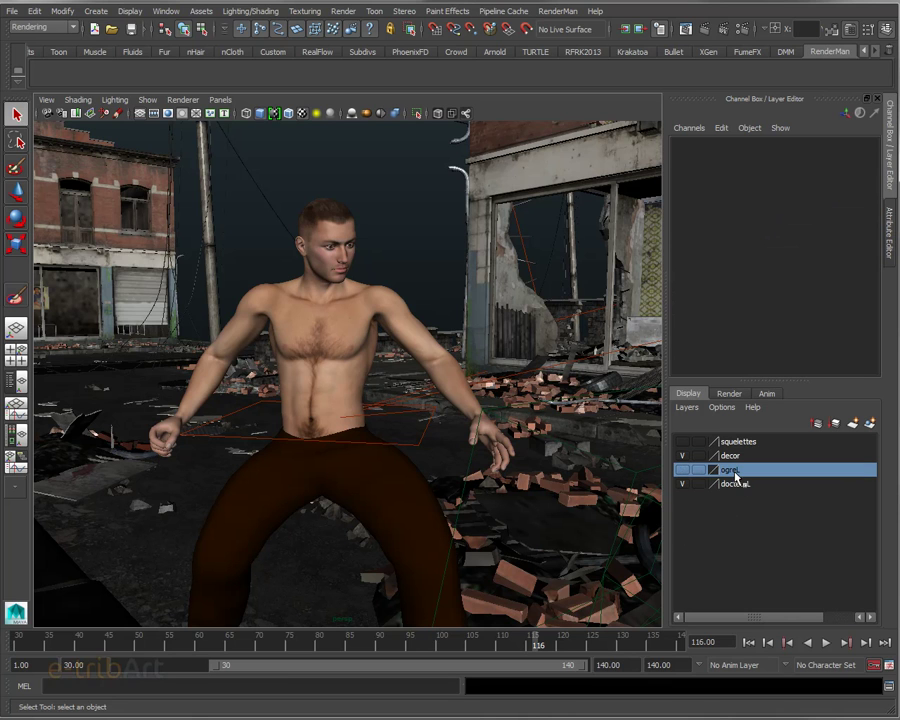
{"action": "left_click", "coordinate": [683, 470]}
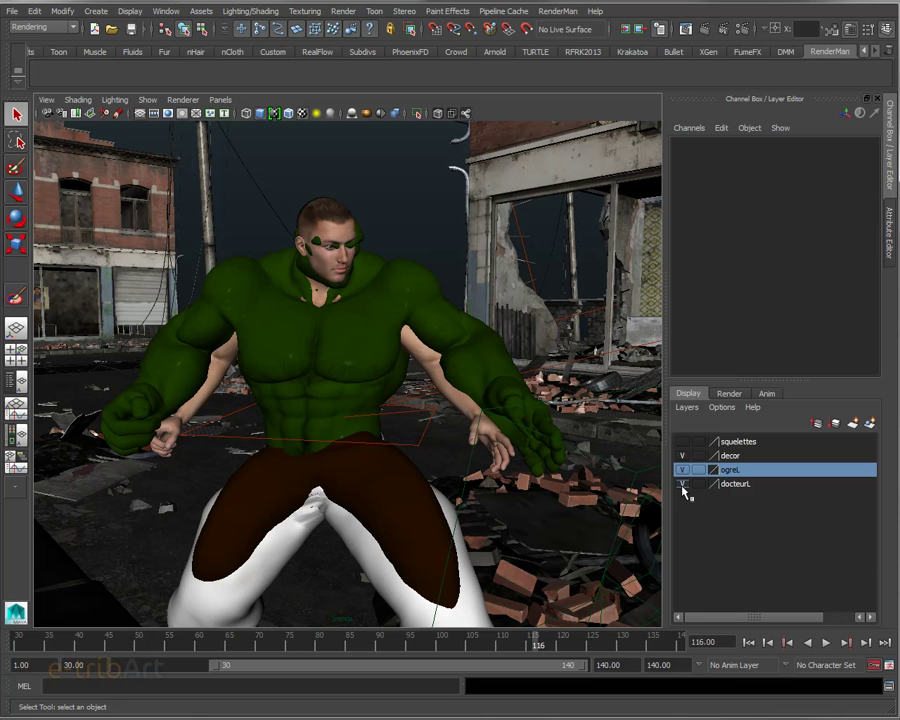
{"action": "left_click", "coordinate": [683, 484]}
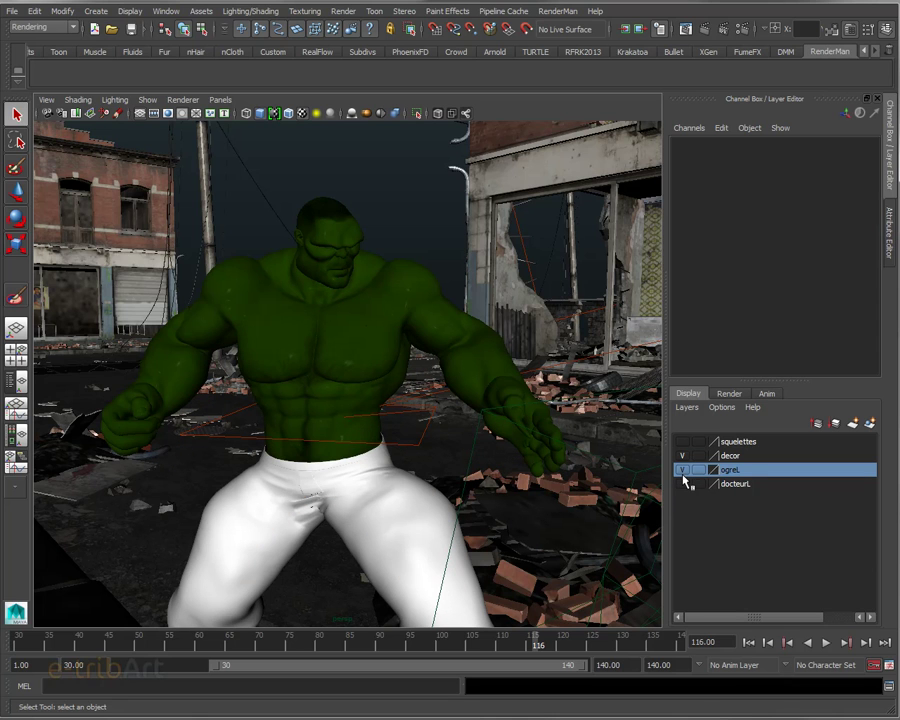
{"action": "left_click", "coordinate": [683, 484]}
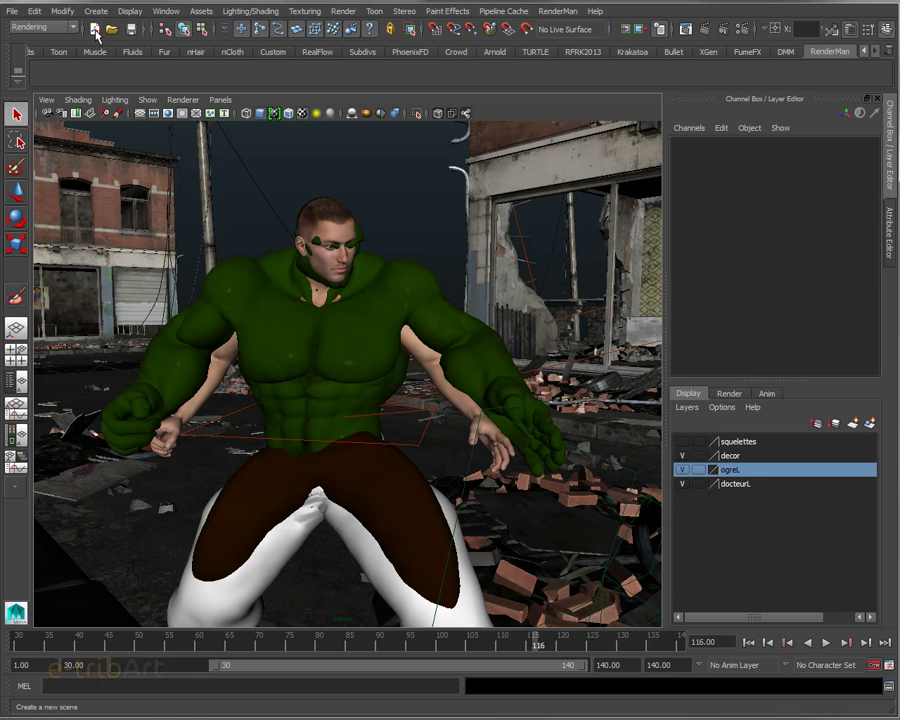
Switch from the Rendering to the Animation menu set and briefly check the Edit Deformers menu.
{"action": "left_click", "coordinate": [51, 28]}
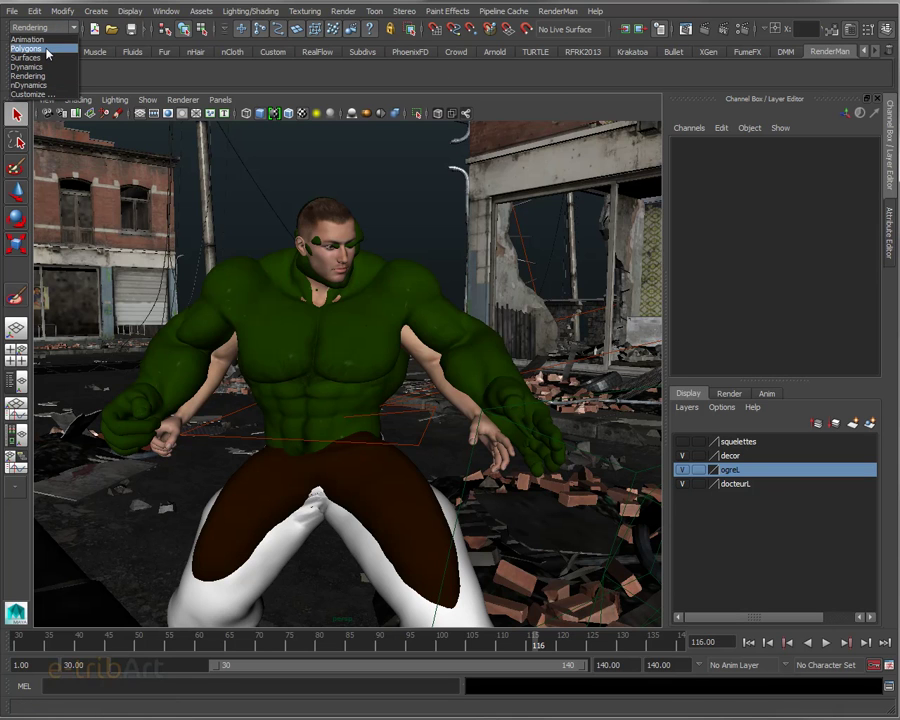
{"action": "left_click", "coordinate": [34, 38]}
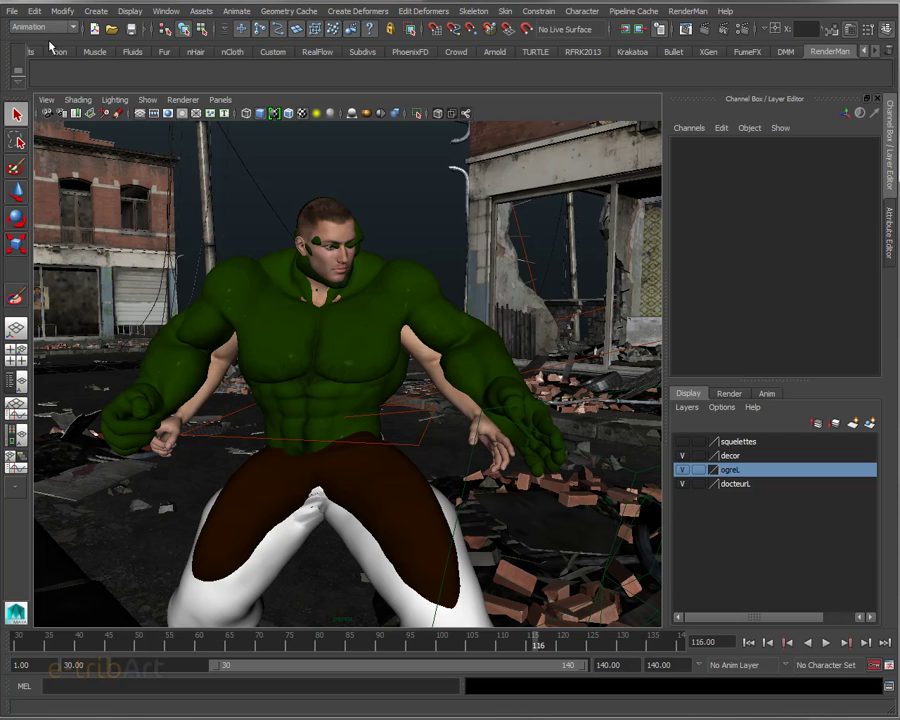
{"action": "left_click", "coordinate": [439, 13]}
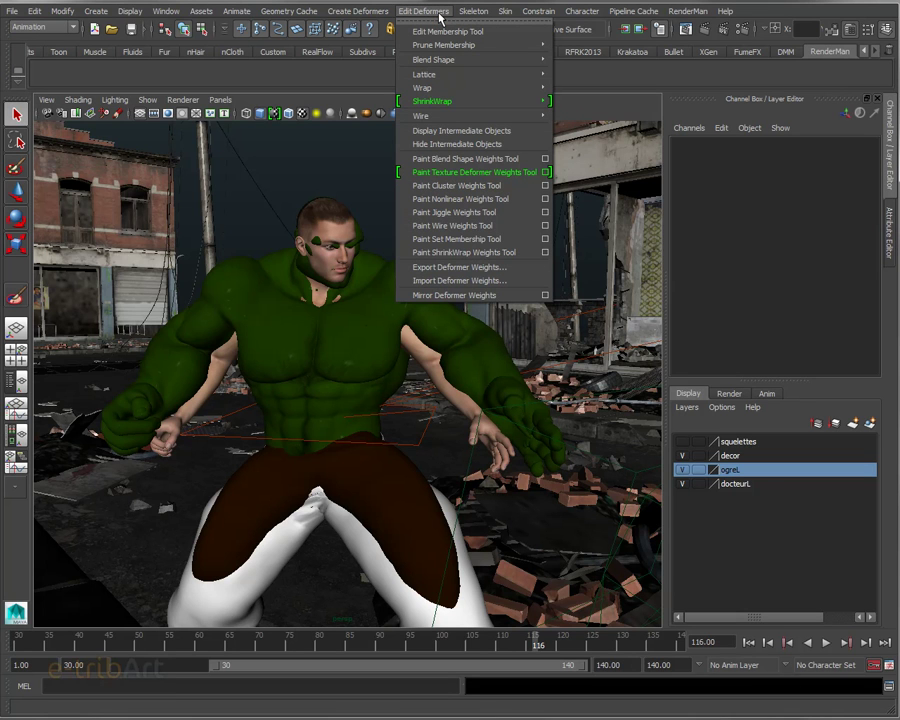
{"action": "mouse_move", "coordinate": [432, 101]}
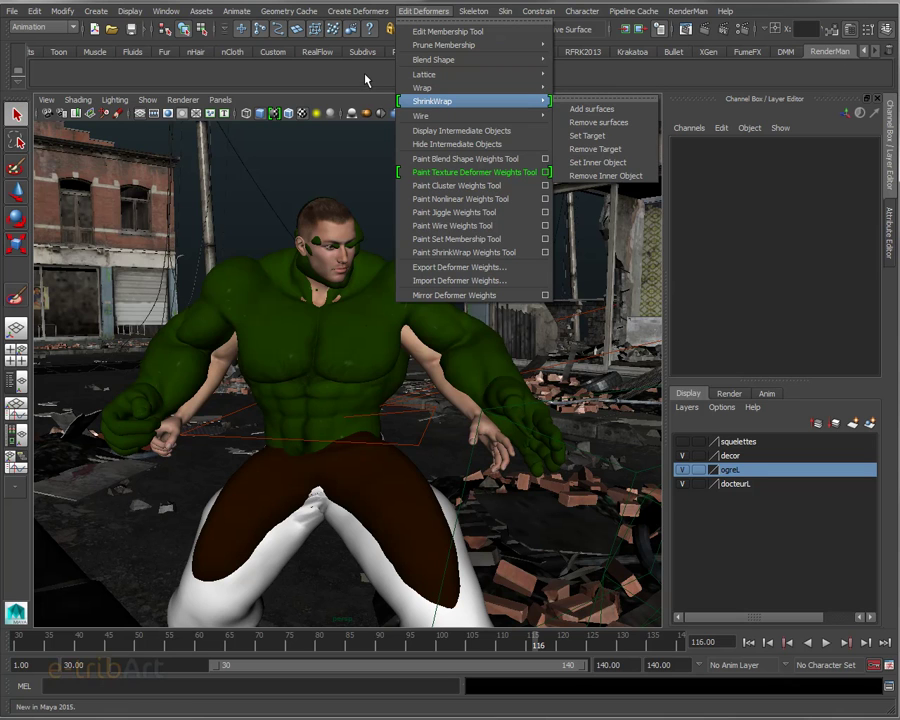
{"action": "left_click", "coordinate": [366, 76]}
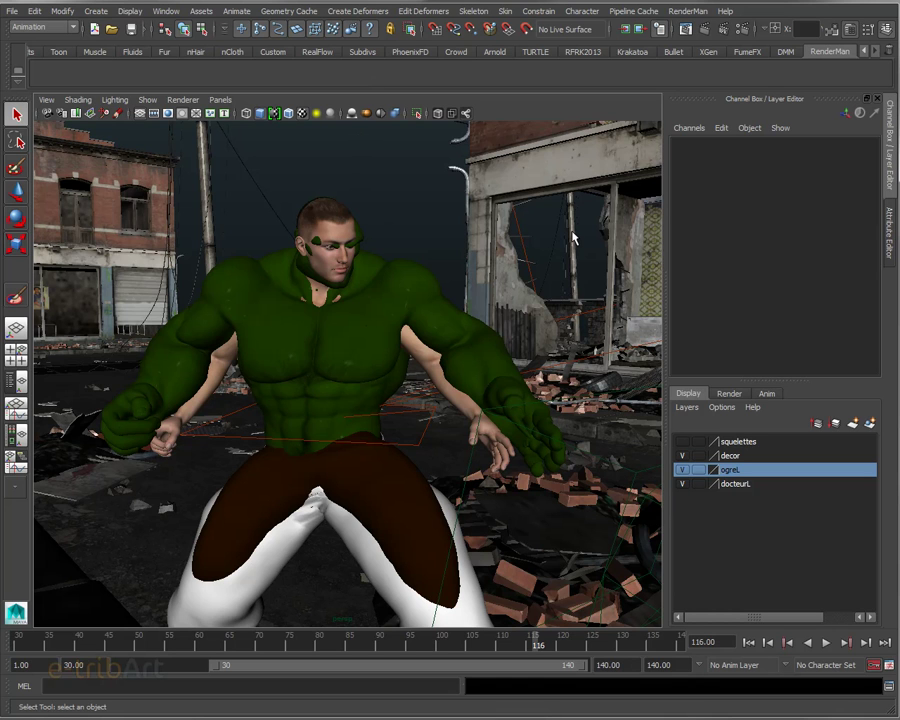
Hide the ogreL layer, select the doctor's mesh and test its MASH_BlendDeformer3 Blend Value.
{"action": "left_click", "coordinate": [683, 469]}
{"action": "left_click", "coordinate": [733, 484]}
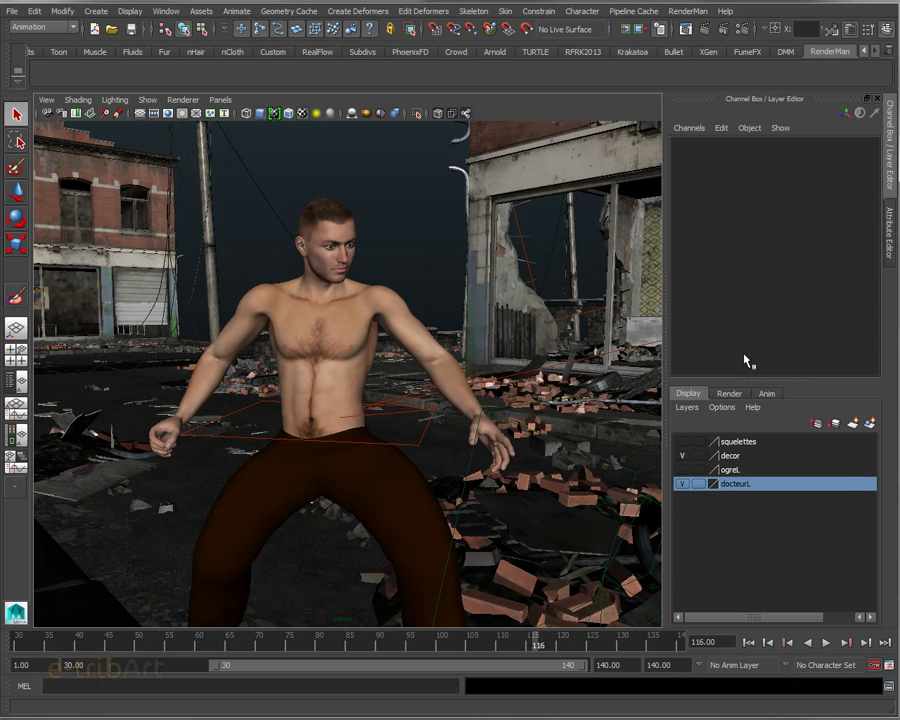
{"action": "key", "text": "ctrl+a"}
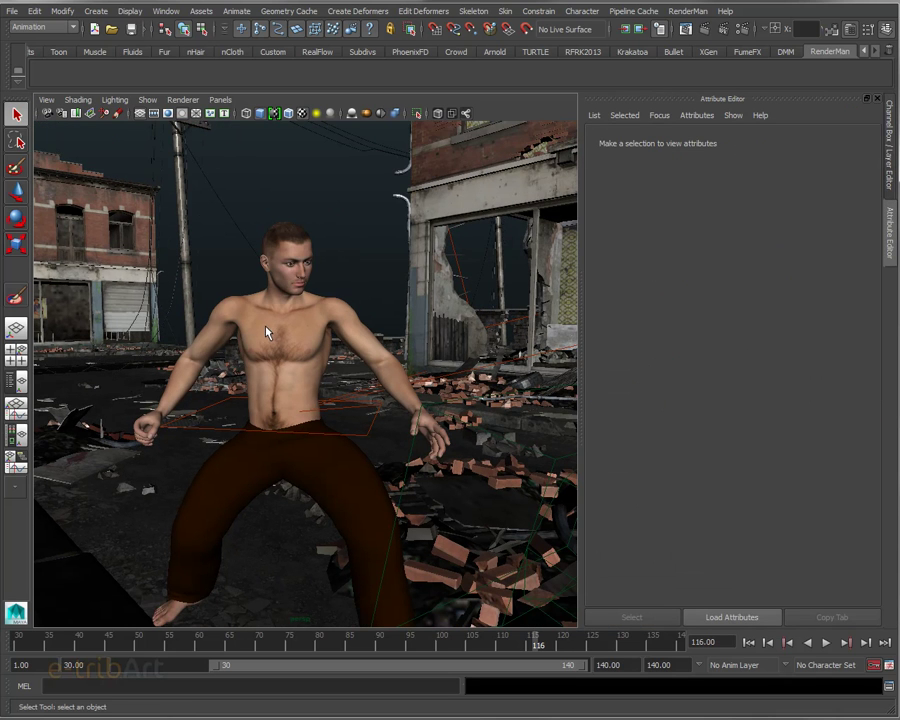
{"action": "left_click", "coordinate": [266, 294]}
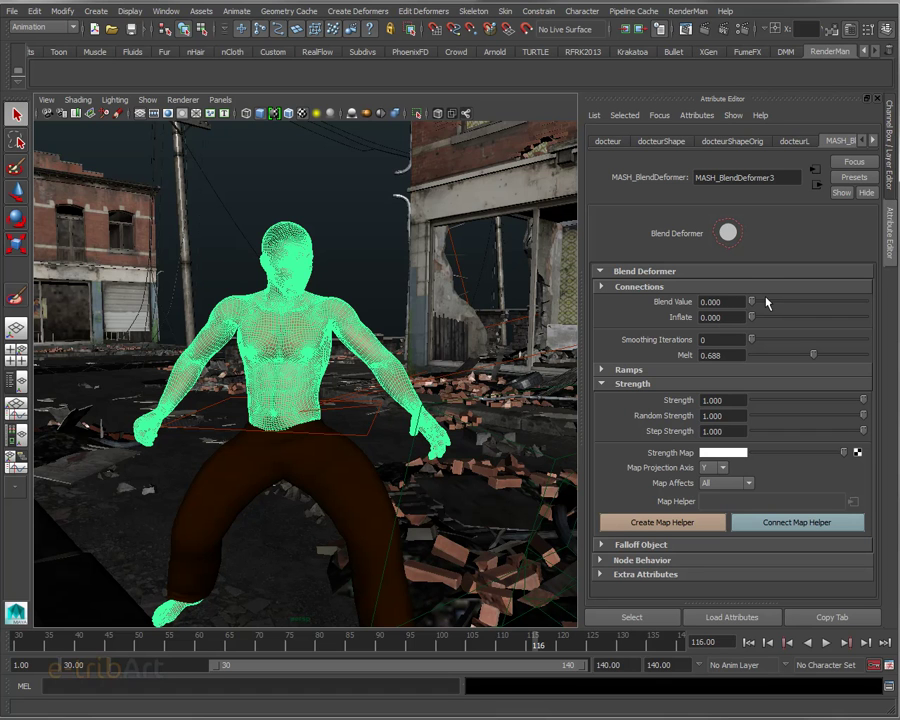
{"action": "mouse_move", "coordinate": [752, 303]}
{"action": "left_mouse_down"}
{"action": "mouse_move", "coordinate": [872, 315]}
{"action": "mouse_move", "coordinate": [787, 300]}
{"action": "mouse_move", "coordinate": [733, 305]}
{"action": "left_mouse_up"}
Create a MASH blend deformer from the torn-off MASH menu and expand its Connections to ogreShape.
{"action": "left_click", "coordinate": [547, 122]}
{"action": "left_click", "coordinate": [96, 11]}
{"action": "mouse_move", "coordinate": [150, 323]}
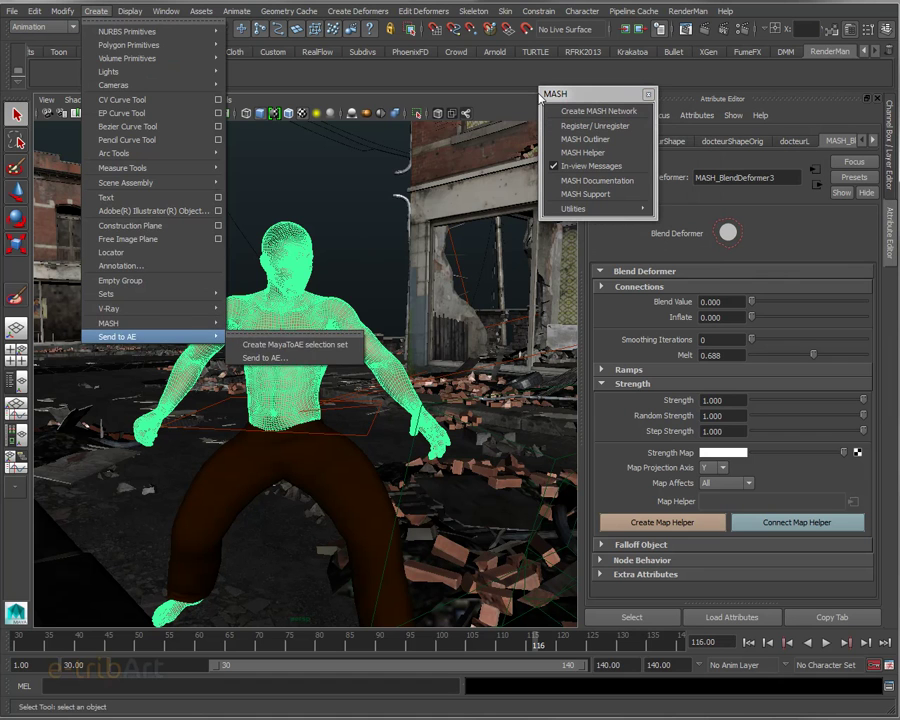
{"action": "left_click", "coordinate": [580, 95]}
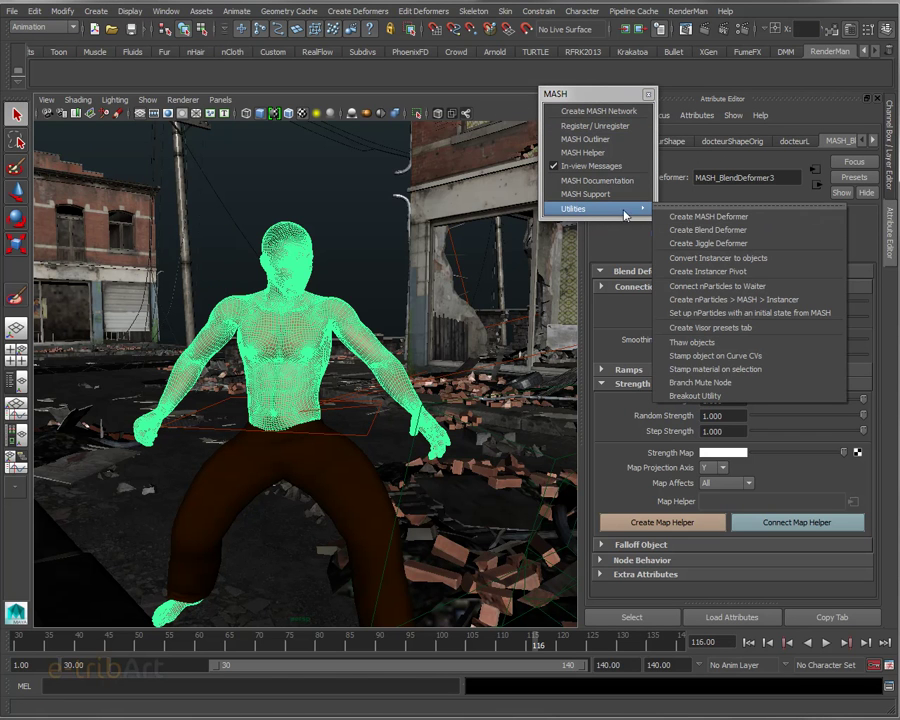
{"action": "mouse_move", "coordinate": [574, 208]}
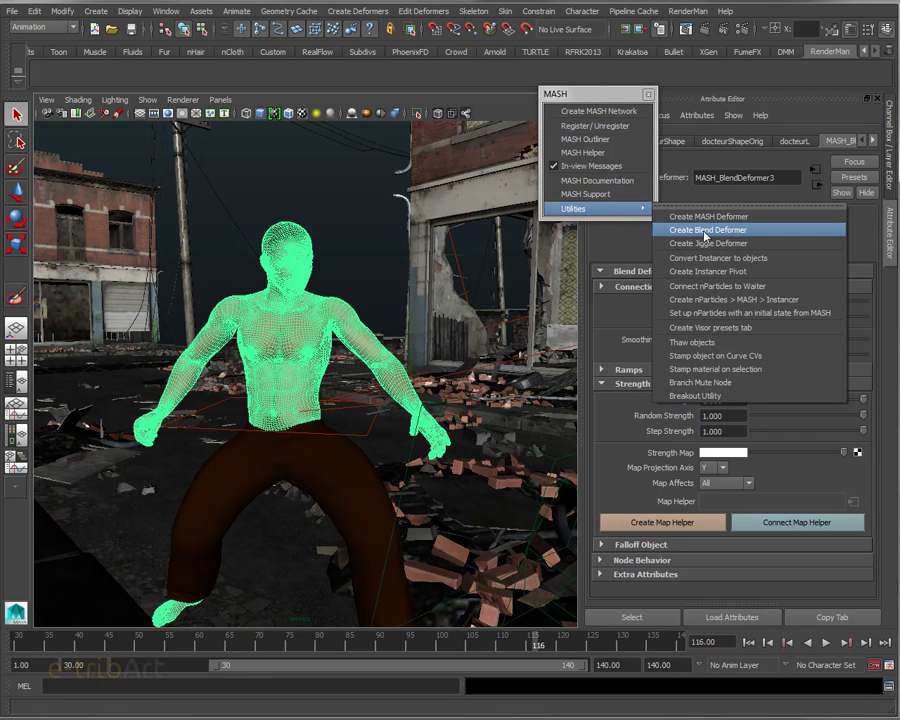
{"action": "left_click", "coordinate": [705, 232]}
{"action": "left_click_drag", "start_coordinate": [628, 100], "coordinate": [666, 98]}
{"action": "left_click", "coordinate": [686, 92]}
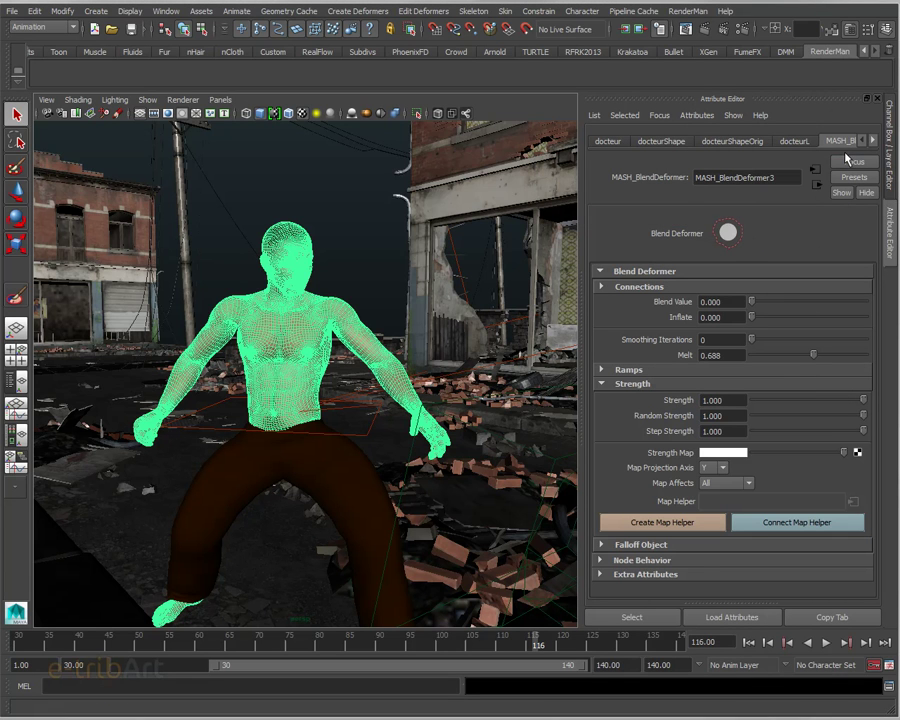
{"action": "left_click", "coordinate": [603, 288]}
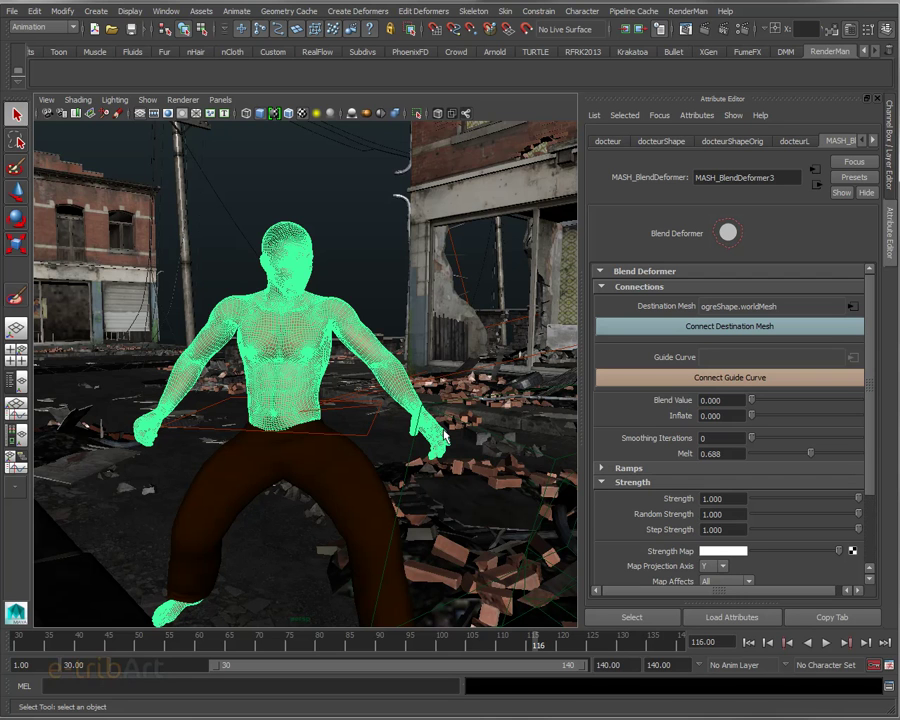
{"action": "left_click_drag", "start_coordinate": [868, 432], "coordinate": [872, 510]}
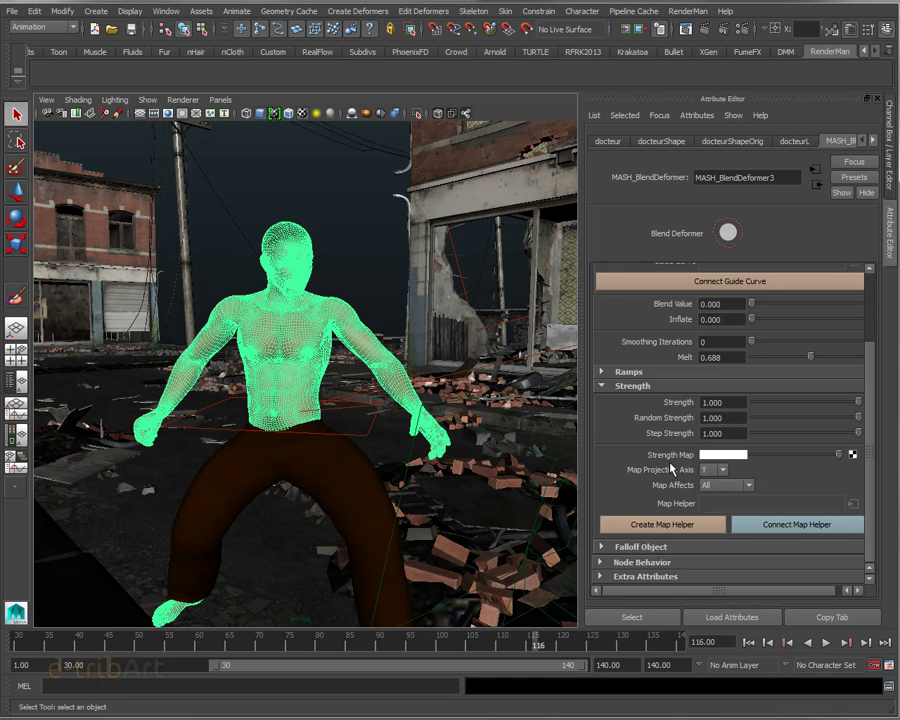
Set Blend Value to 1 for the full ogre morph and create a falloff object for the blend.
{"action": "left_click", "coordinate": [617, 548]}
{"action": "scroll", "coordinate": [872, 314], "scroll_direction": "up", "scroll_amount": 3}
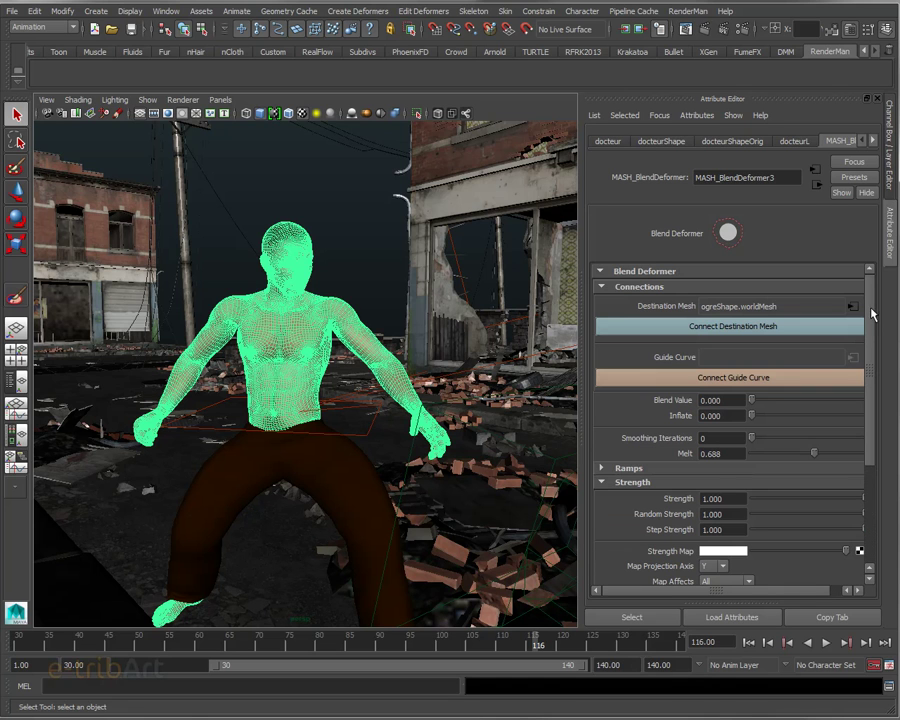
{"action": "double_click", "coordinate": [722, 400]}
{"action": "type", "text": "1"}
{"action": "key", "text": "Return"}
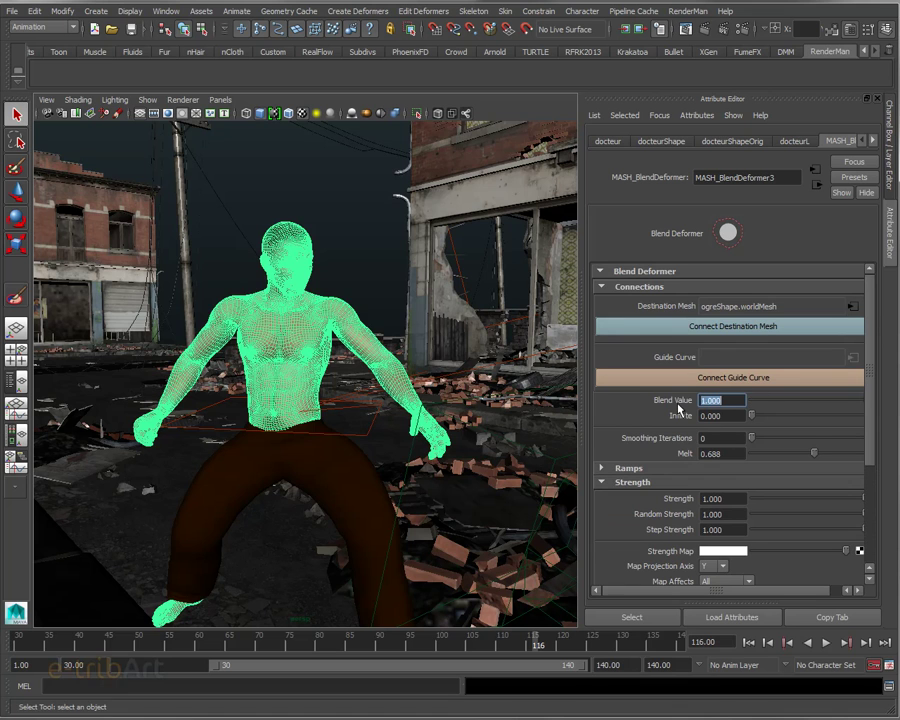
{"action": "scroll", "coordinate": [870, 496], "scroll_direction": "down", "scroll_amount": 3}
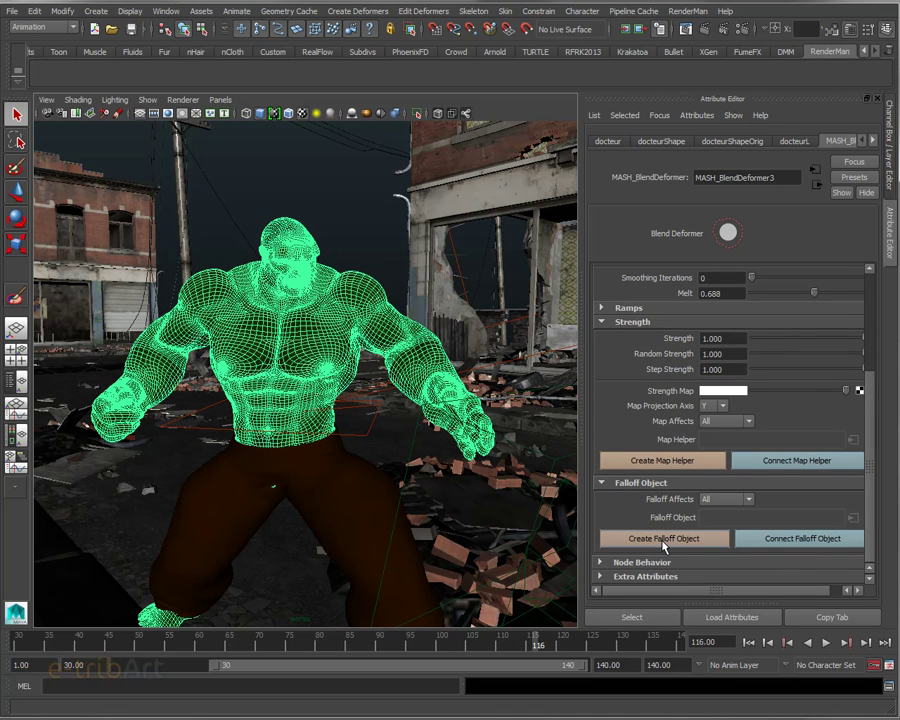
{"action": "left_click", "coordinate": [661, 539]}
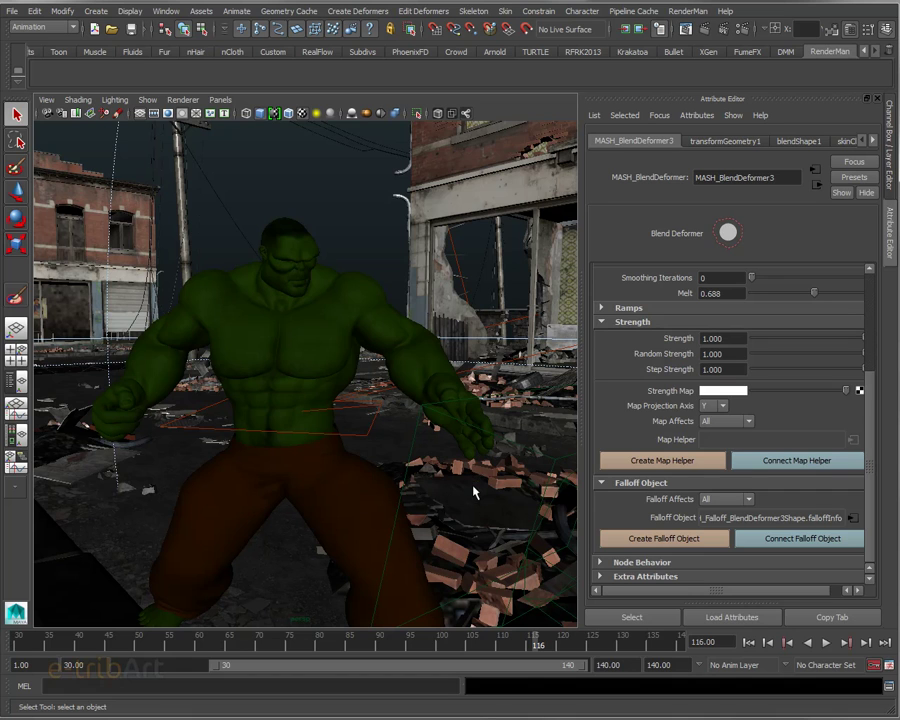
Move the falloff object along X toward the character.
{"action": "scroll", "coordinate": [288, 393], "scroll_direction": "down", "scroll_amount": 5}
{"action": "mouse_move", "coordinate": [290, 394]}
{"action": "left_mouse_down", "text": "alt"}
{"action": "mouse_move", "coordinate": [313, 408]}
{"action": "mouse_move", "coordinate": [386, 408]}
{"action": "left_mouse_up", "text": "alt"}
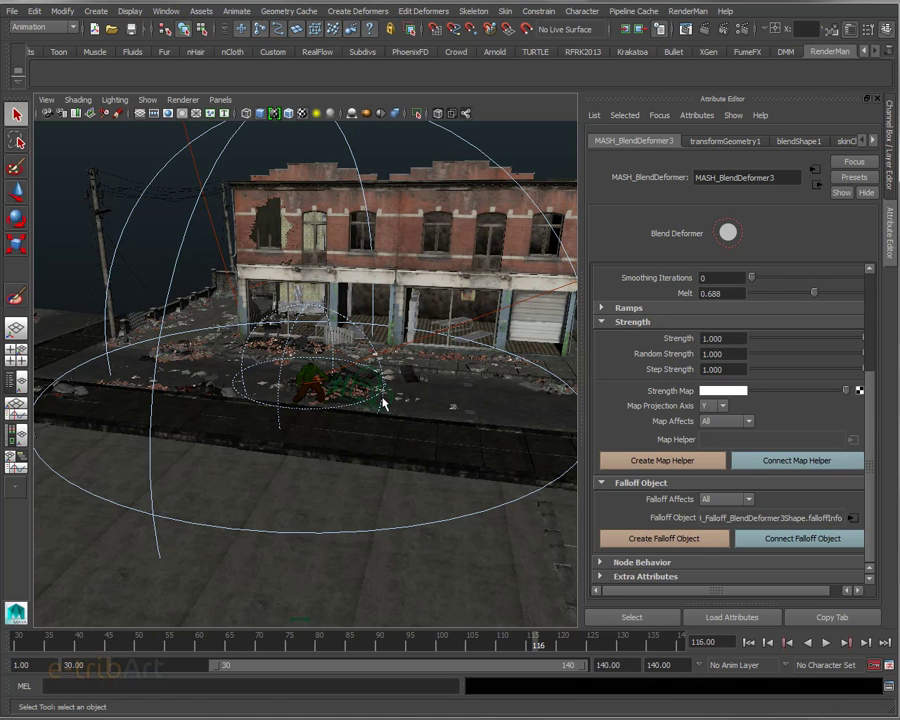
{"action": "key", "text": "w"}
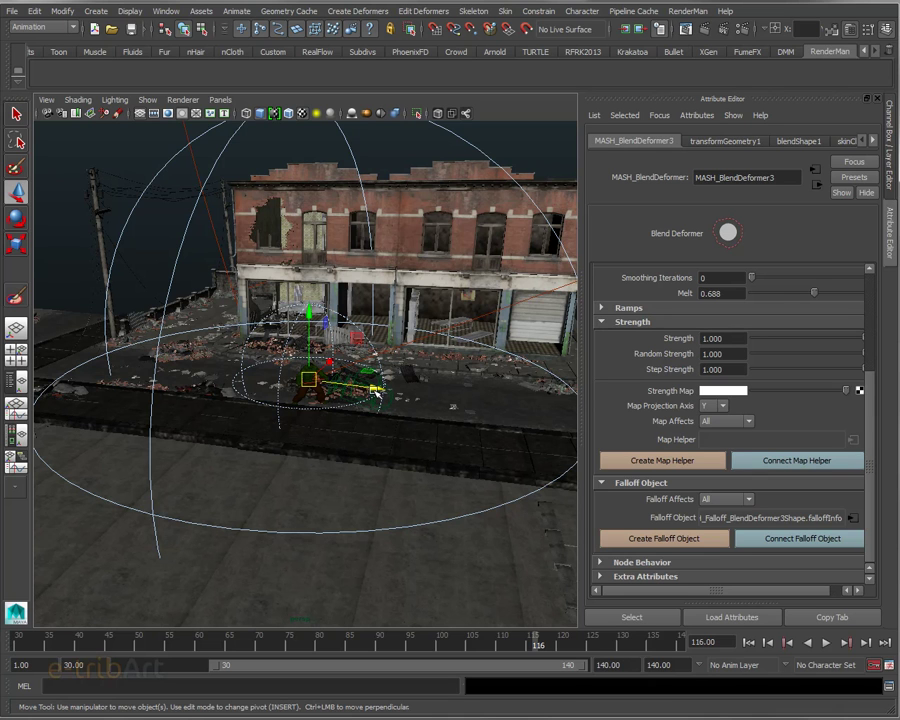
{"action": "mouse_move", "coordinate": [377, 393]}
{"action": "left_mouse_down"}
{"action": "mouse_move", "coordinate": [112, 383]}
{"action": "mouse_move", "coordinate": [124, 360]}
{"action": "mouse_move", "coordinate": [306, 380]}
{"action": "mouse_move", "coordinate": [371, 396]}
{"action": "mouse_move", "coordinate": [369, 405]}
{"action": "left_mouse_up"}
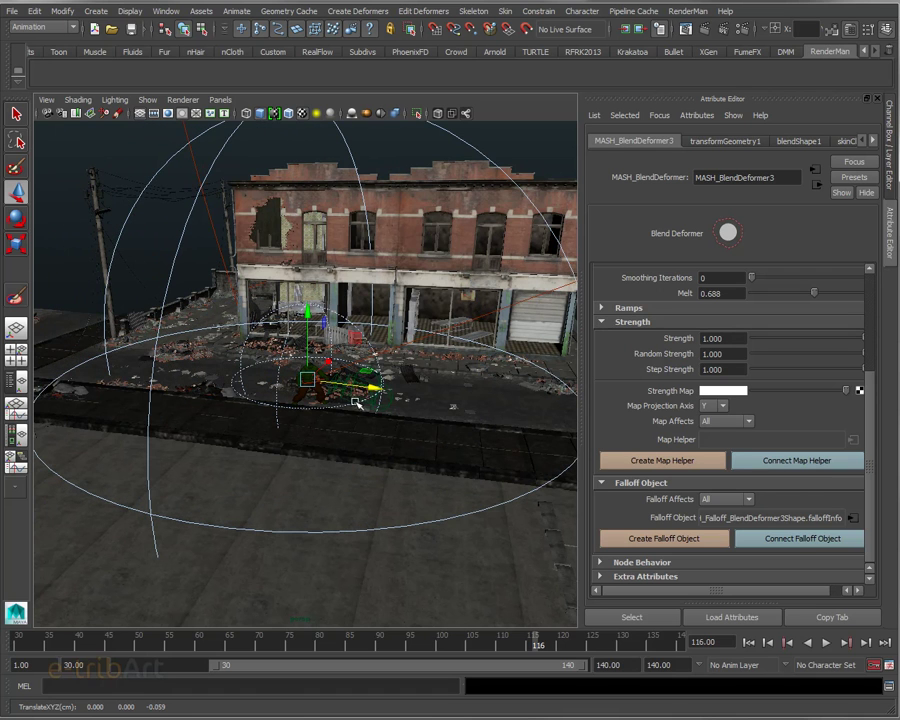
Scale the falloff sphere to 2.5 on every axis around the character.
{"action": "scroll", "coordinate": [360, 398], "scroll_direction": "up", "scroll_amount": 2}
{"action": "scroll", "coordinate": [360, 400], "scroll_direction": "up", "scroll_amount": 2}
{"action": "scroll", "coordinate": [360, 396], "scroll_direction": "up", "scroll_amount": 2}
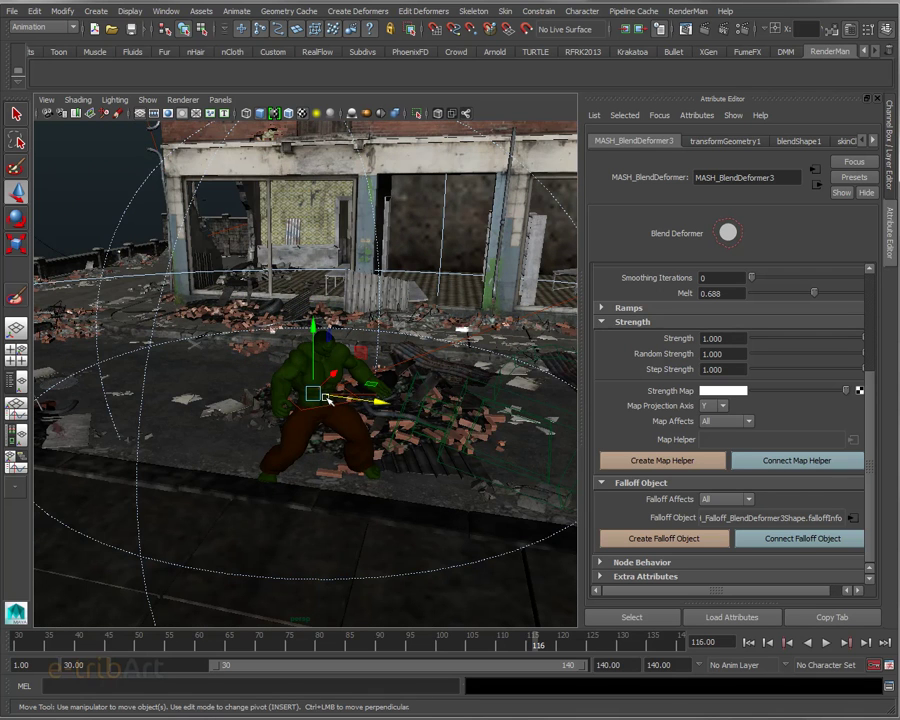
{"action": "key", "text": "r"}
{"action": "mouse_move", "coordinate": [326, 398]}
{"action": "left_mouse_down"}
{"action": "mouse_move", "coordinate": [228, 450]}
{"action": "mouse_move", "coordinate": [294, 422]}
{"action": "mouse_move", "coordinate": [281, 435]}
{"action": "mouse_move", "coordinate": [297, 436]}
{"action": "left_mouse_up"}
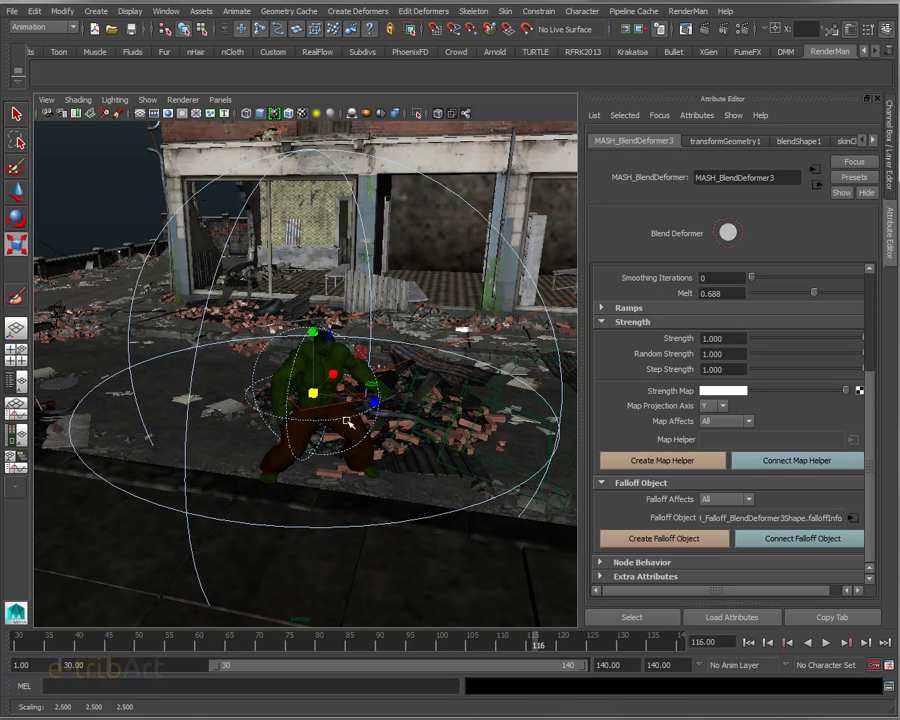
Reposition the falloff sphere with the Move tool, settling it at the character's waist.
{"action": "key", "text": "w"}
{"action": "left_click_drag", "start_coordinate": [374, 401], "coordinate": [487, 416]}
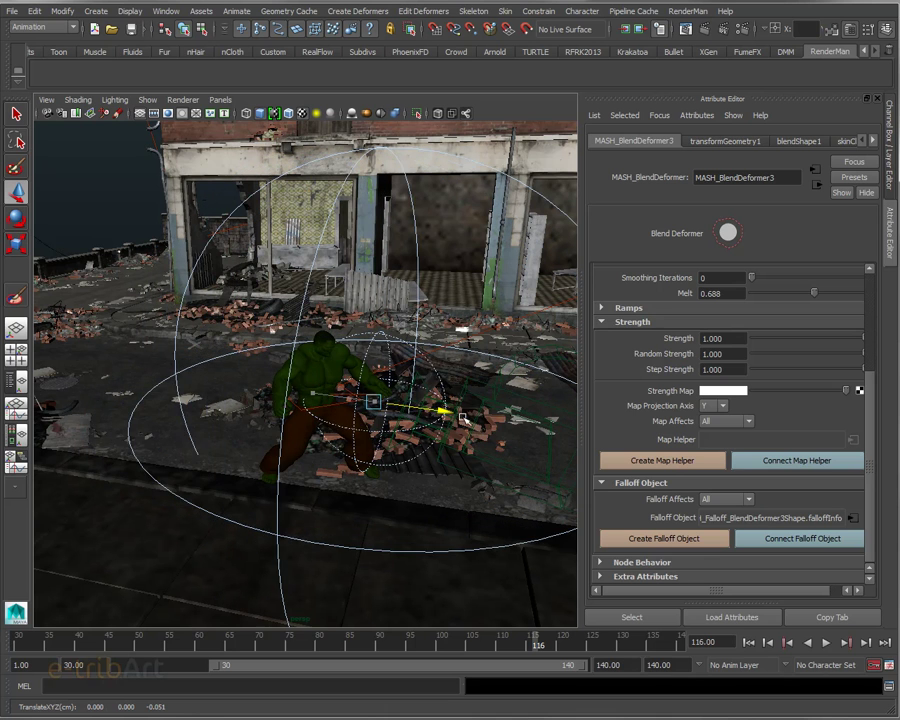
{"action": "left_click_drag", "start_coordinate": [487, 416], "coordinate": [736, 420]}
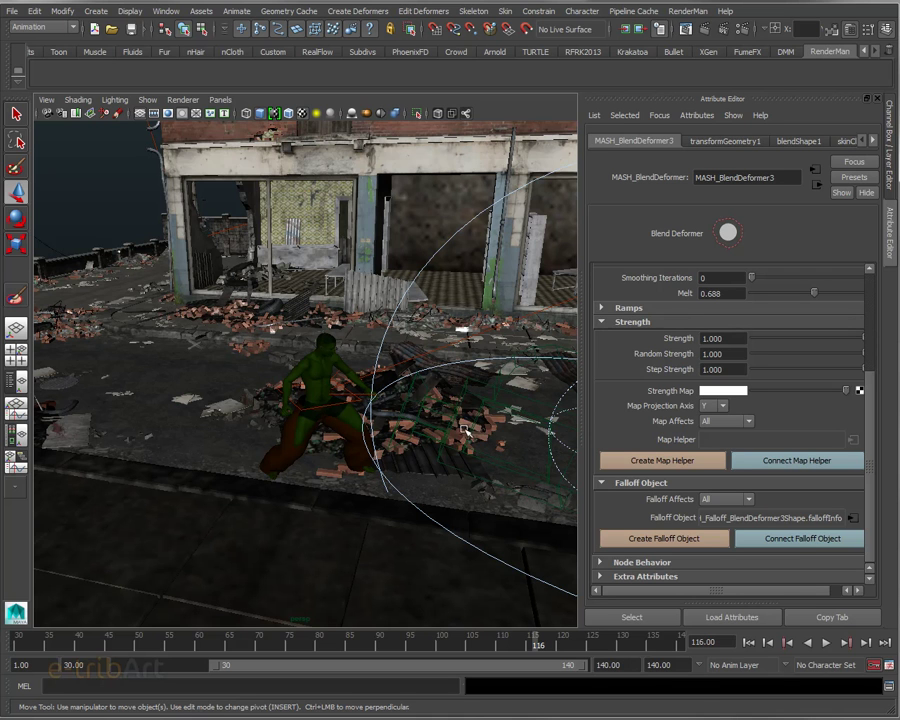
{"action": "key", "text": "f"}
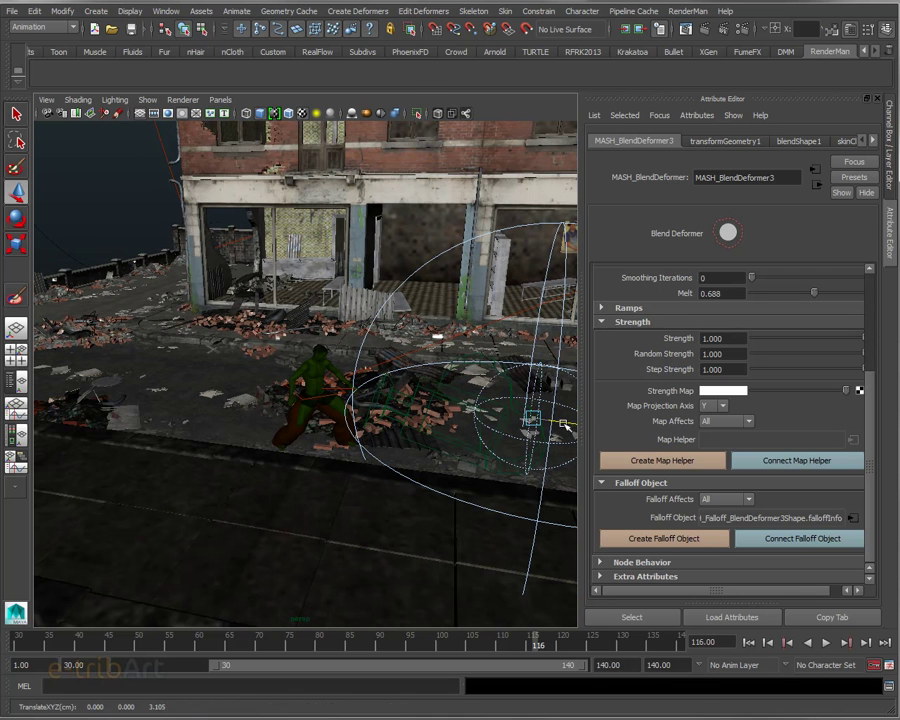
{"action": "mouse_move", "coordinate": [561, 433]}
{"action": "left_mouse_down"}
{"action": "mouse_move", "coordinate": [344, 414]}
{"action": "mouse_move", "coordinate": [370, 414]}
{"action": "mouse_move", "coordinate": [308, 390]}
{"action": "left_mouse_up"}
{"action": "key", "text": "f"}
{"action": "mouse_move", "coordinate": [335, 352]}
{"action": "left_mouse_down"}
{"action": "mouse_move", "coordinate": [338, 327]}
{"action": "mouse_move", "coordinate": [358, 480]}
{"action": "mouse_move", "coordinate": [337, 470]}
{"action": "left_mouse_up"}
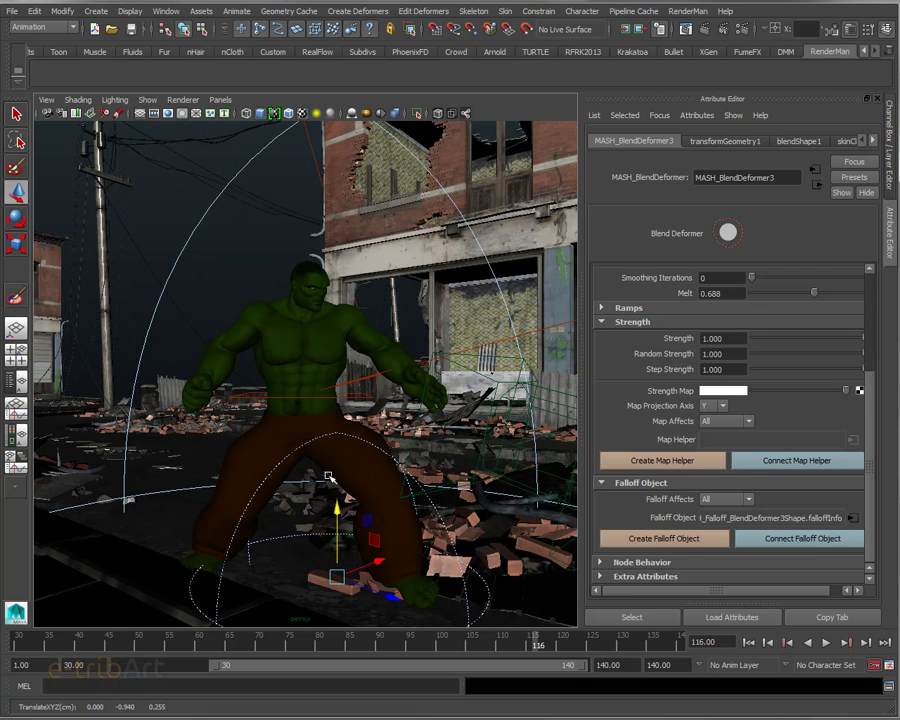
{"action": "left_click_drag", "start_coordinate": [337, 511], "coordinate": [345, 617]}
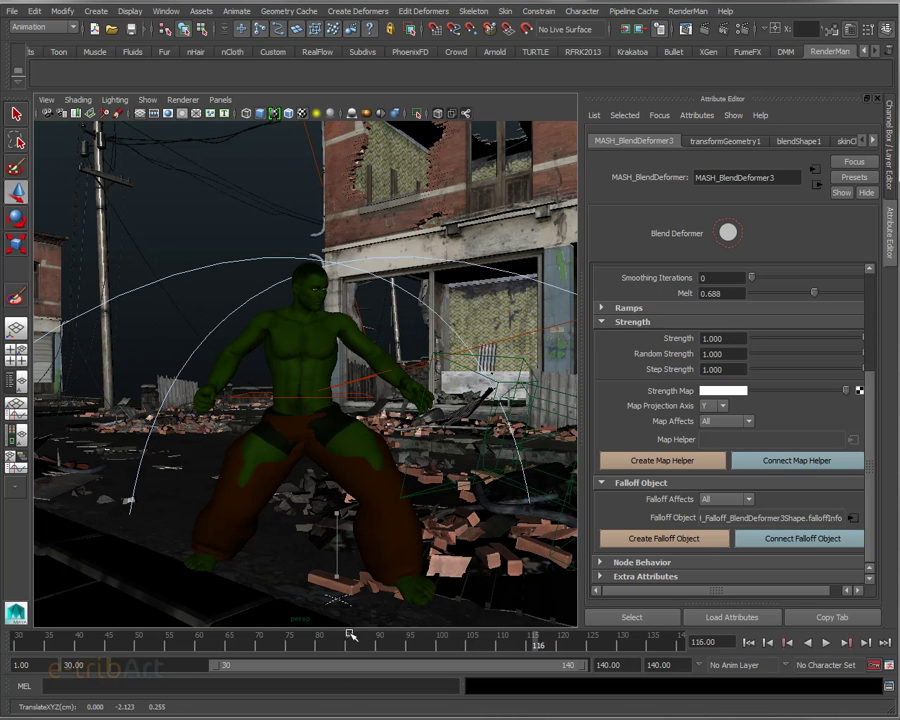
{"action": "left_click_drag", "start_coordinate": [347, 483], "coordinate": [345, 343]}
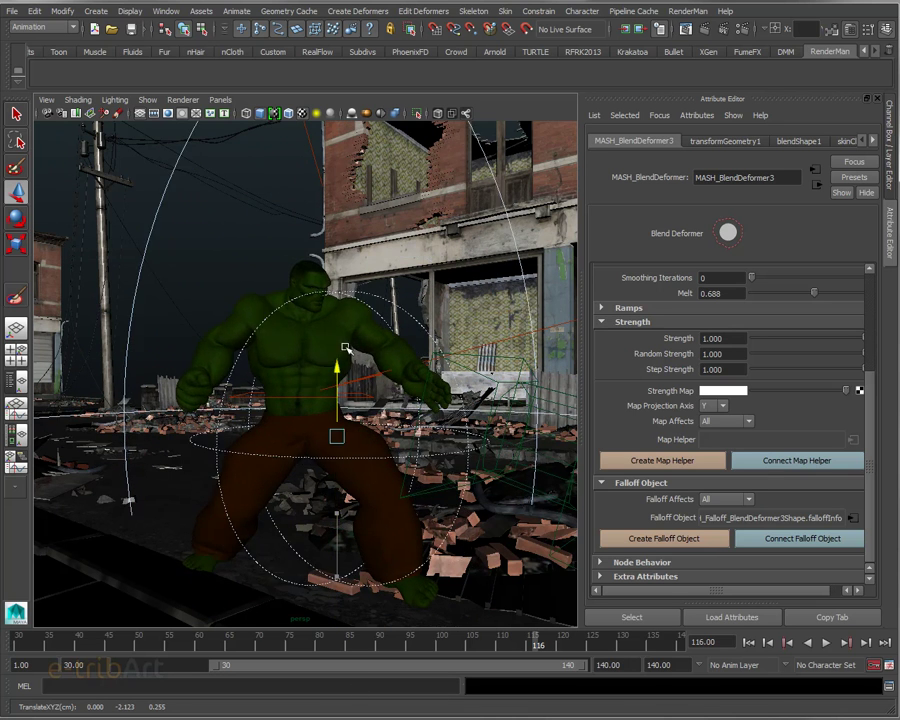
Widen and flatten the falloff sphere, then move it along Y down the body.
{"action": "key", "text": "r"}
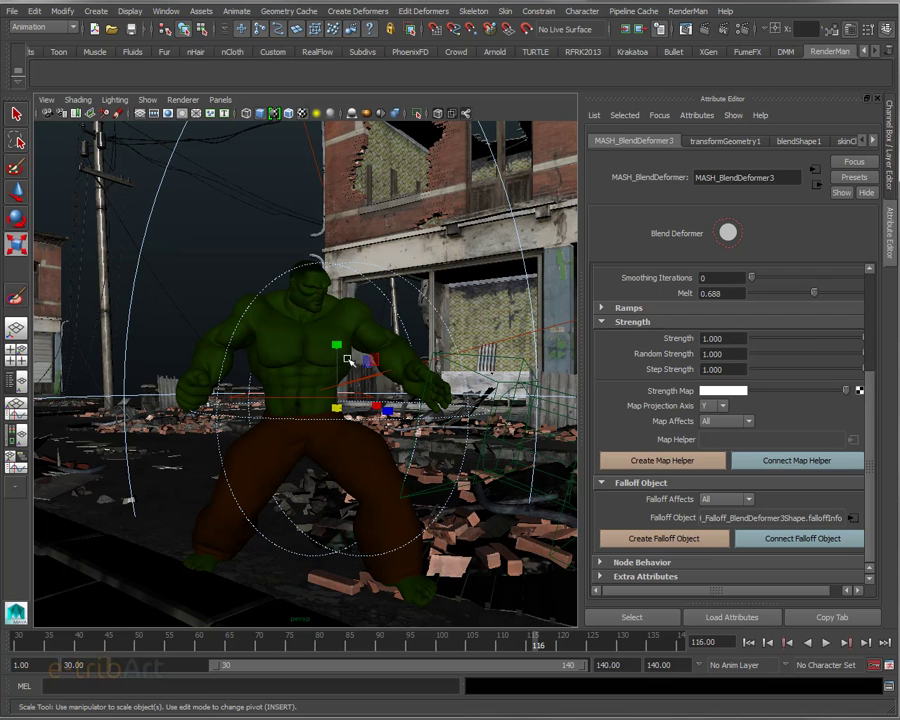
{"action": "left_click_drag", "start_coordinate": [342, 348], "coordinate": [334, 395]}
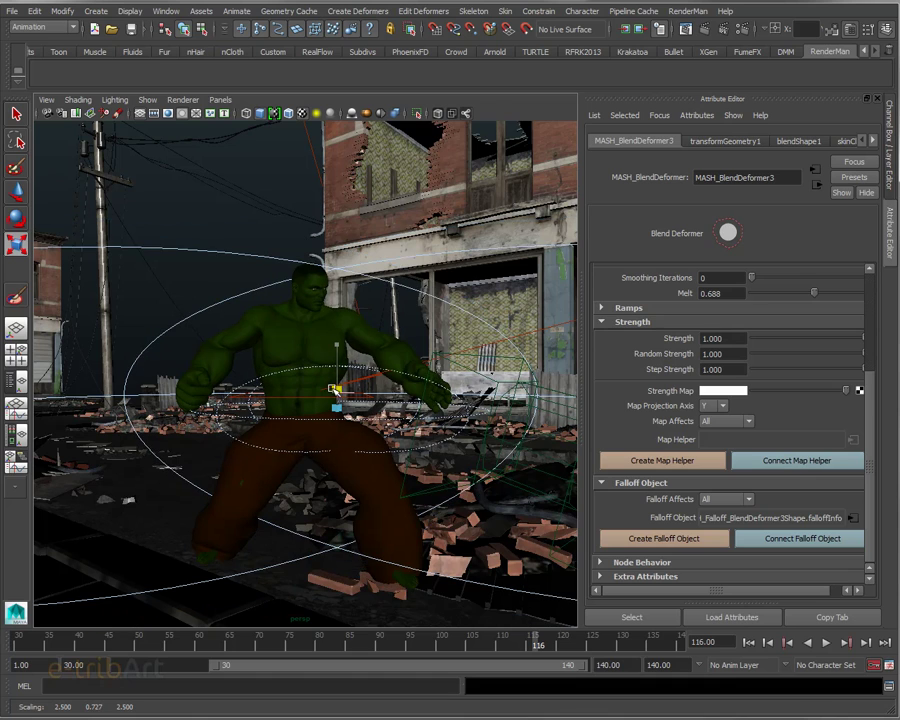
{"action": "left_click_drag", "start_coordinate": [336, 409], "coordinate": [338, 452], "text": "alt"}
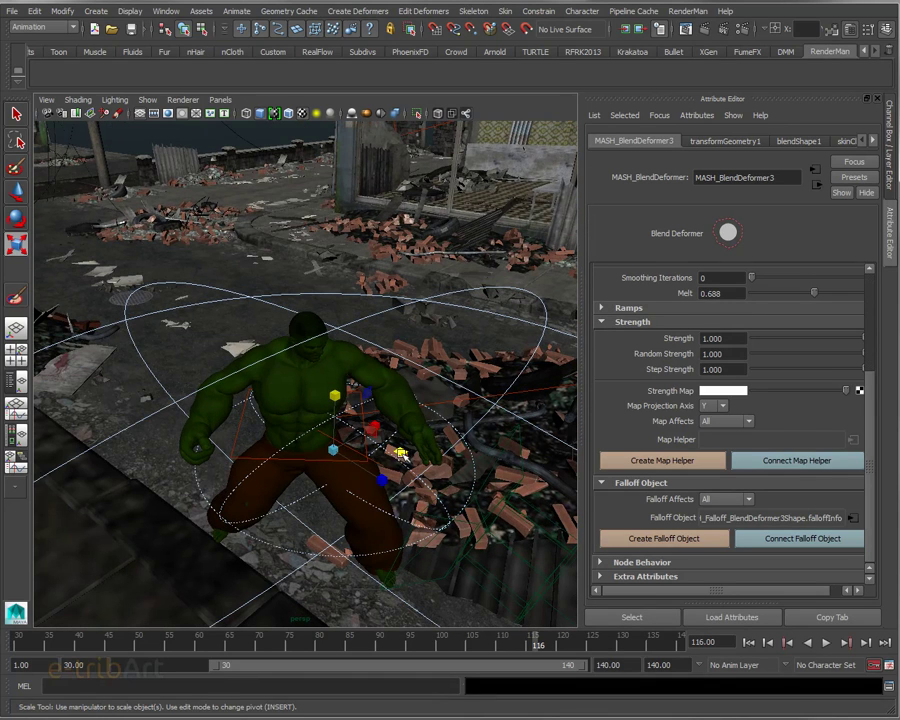
{"action": "left_click_drag", "start_coordinate": [400, 452], "coordinate": [452, 452]}
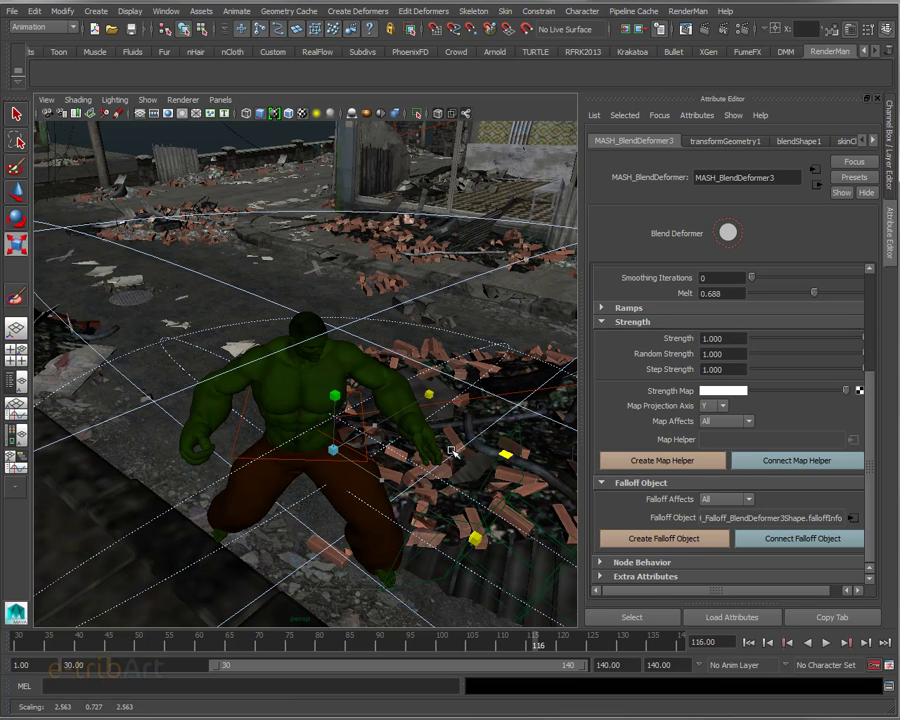
{"action": "left_click_drag", "start_coordinate": [335, 409], "coordinate": [347, 416]}
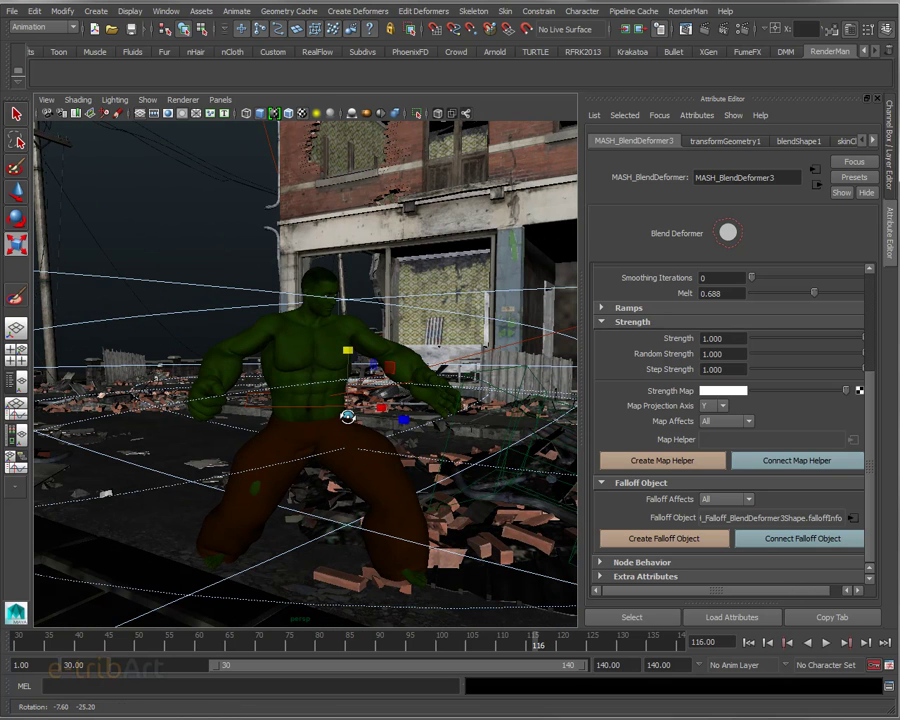
{"action": "left_click_drag", "start_coordinate": [347, 351], "coordinate": [350, 350]}
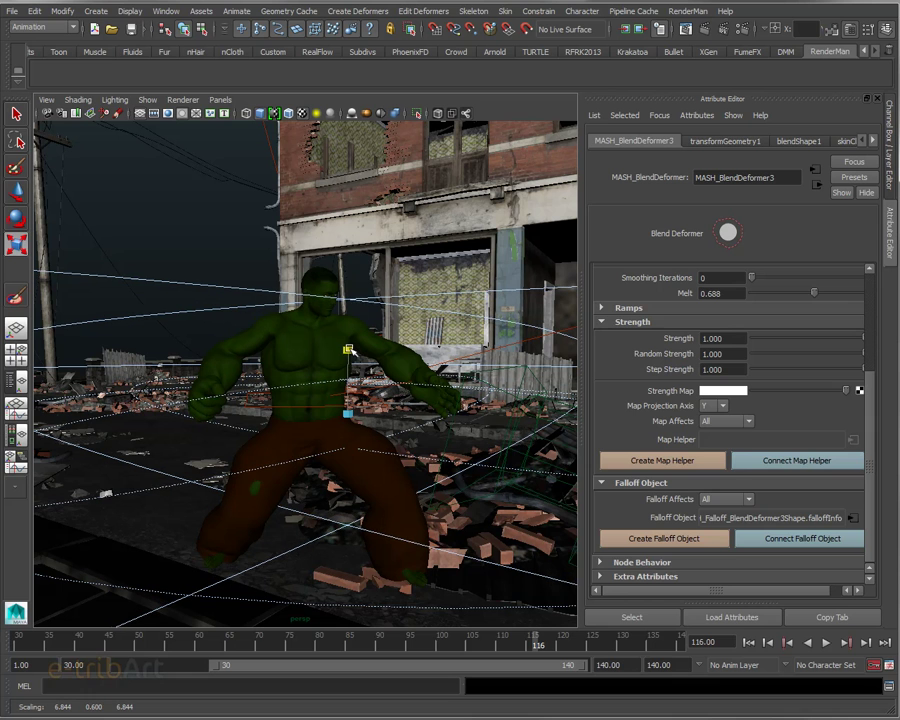
{"action": "key", "text": "w"}
{"action": "mouse_move", "coordinate": [349, 349]}
{"action": "left_mouse_down"}
{"action": "mouse_move", "coordinate": [346, 495]}
{"action": "mouse_move", "coordinate": [370, 621]}
{"action": "mouse_move", "coordinate": [370, 563]}
{"action": "mouse_move", "coordinate": [357, 537]}
{"action": "mouse_move", "coordinate": [365, 474]}
{"action": "mouse_move", "coordinate": [359, 290]}
{"action": "left_mouse_up"}
Move the falloff object down to the waist, back up, then settle it at chest height.
{"action": "scroll", "coordinate": [352, 406], "scroll_direction": "up", "scroll_amount": 3}
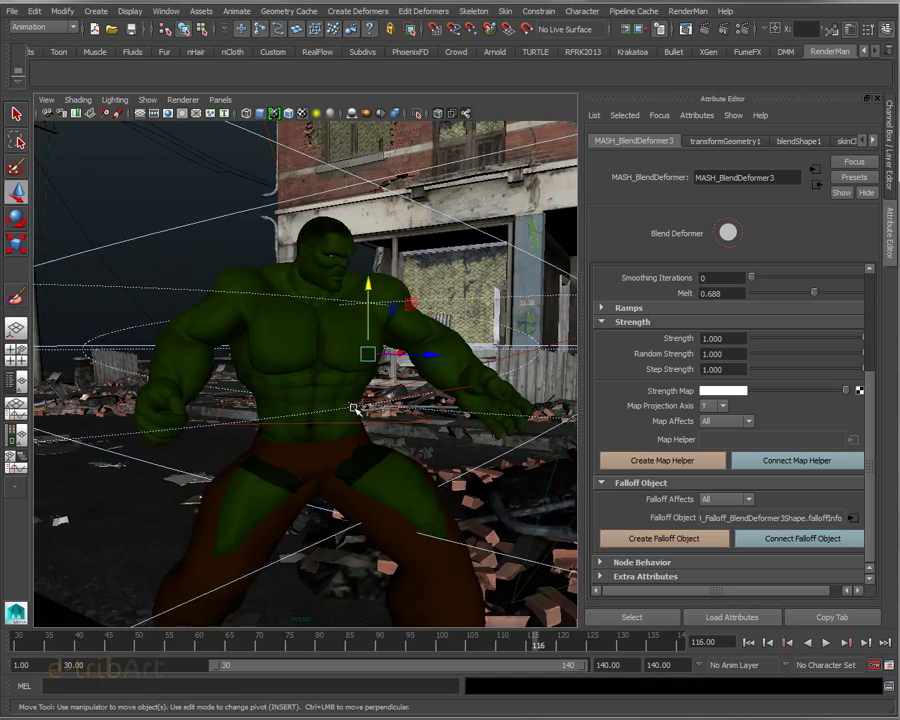
{"action": "scroll", "coordinate": [355, 410], "scroll_direction": "up", "scroll_amount": 3}
{"action": "scroll", "coordinate": [355, 410], "scroll_direction": "down", "scroll_amount": 3}
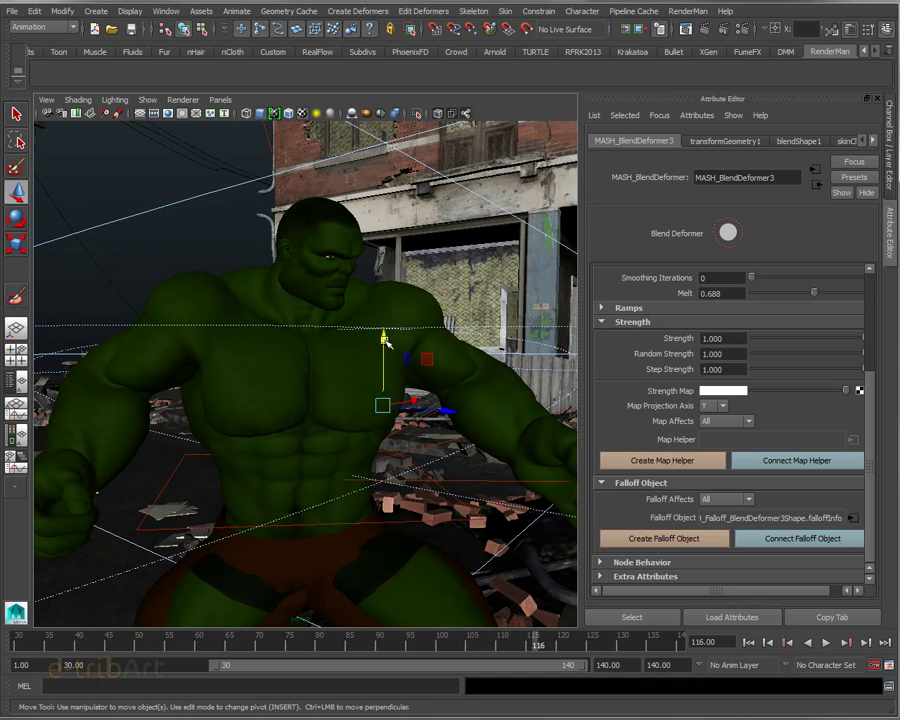
{"action": "left_click_drag", "start_coordinate": [387, 342], "coordinate": [400, 575]}
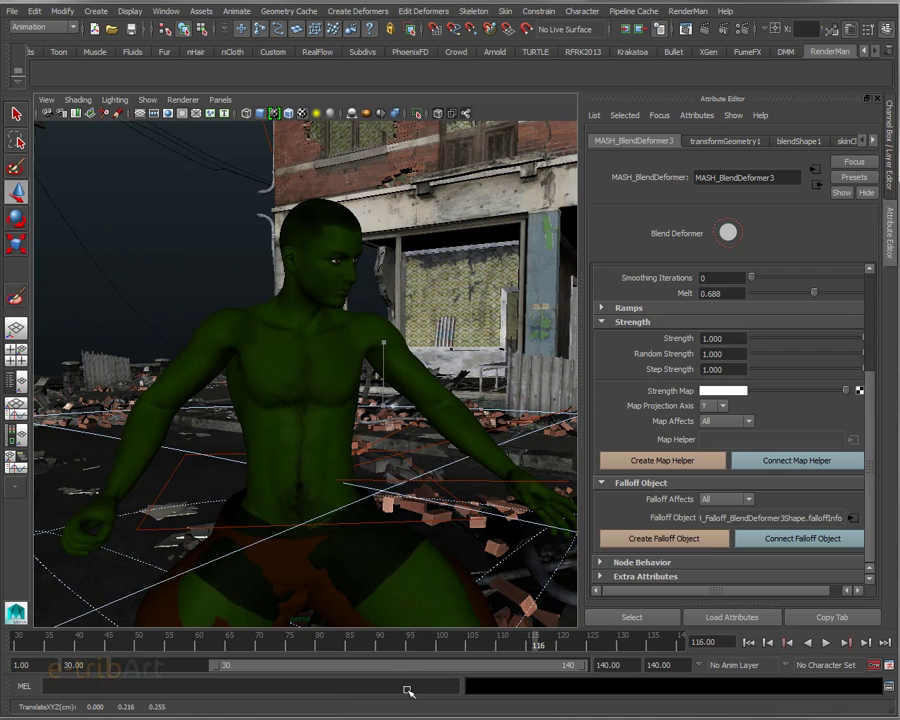
{"action": "mouse_move", "coordinate": [407, 596]}
{"action": "left_mouse_down"}
{"action": "mouse_move", "coordinate": [395, 484]}
{"action": "mouse_move", "coordinate": [397, 271]}
{"action": "left_mouse_up"}
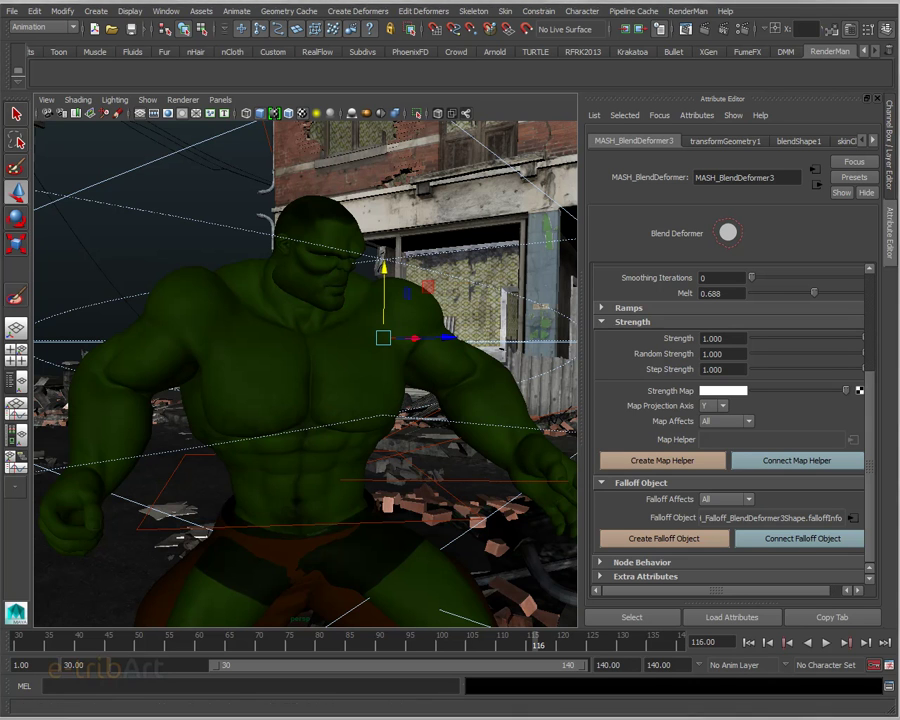
{"action": "mouse_move", "coordinate": [385, 270]}
{"action": "left_mouse_down"}
{"action": "mouse_move", "coordinate": [379, 431]}
{"action": "mouse_move", "coordinate": [376, 306]}
{"action": "left_mouse_up"}
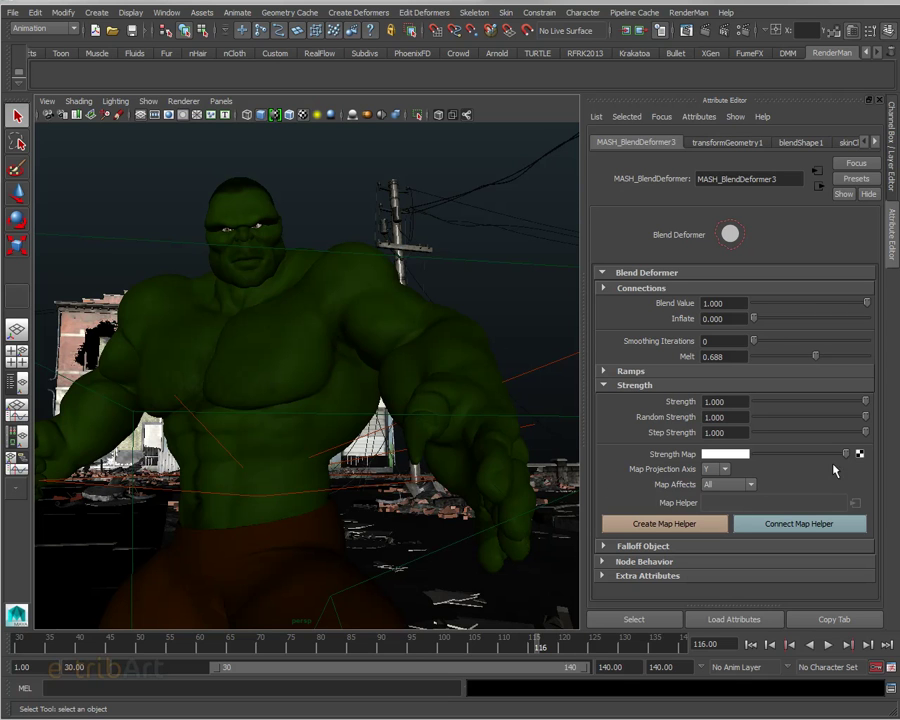
Collapse Strength, expand Falloff Object, then re-expand Strength in the blend deformer's Attribute Editor.
{"action": "left_click", "coordinate": [606, 385]}
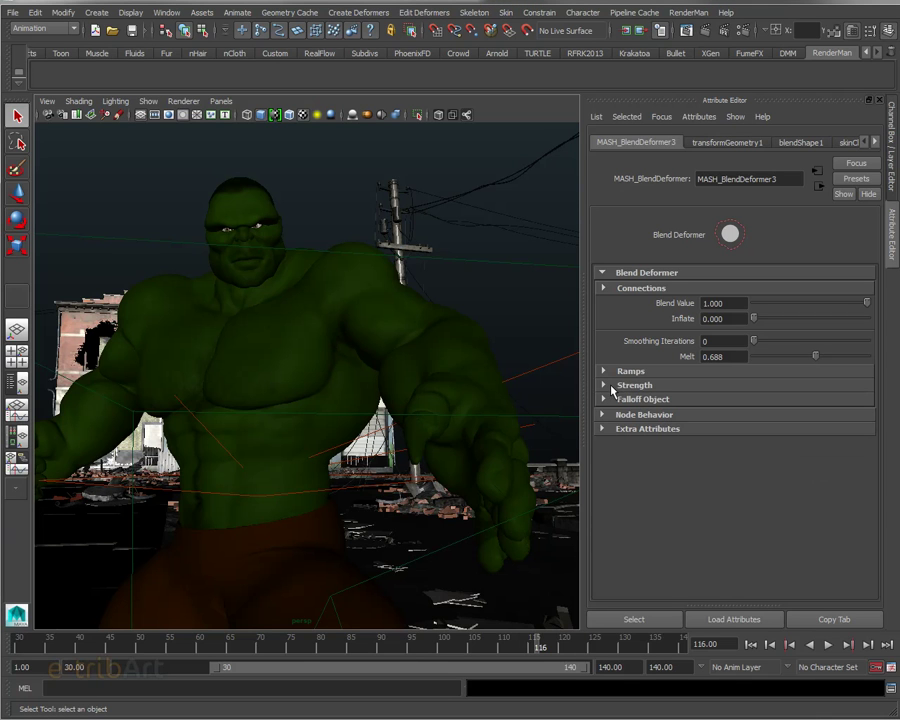
{"action": "left_click", "coordinate": [620, 400]}
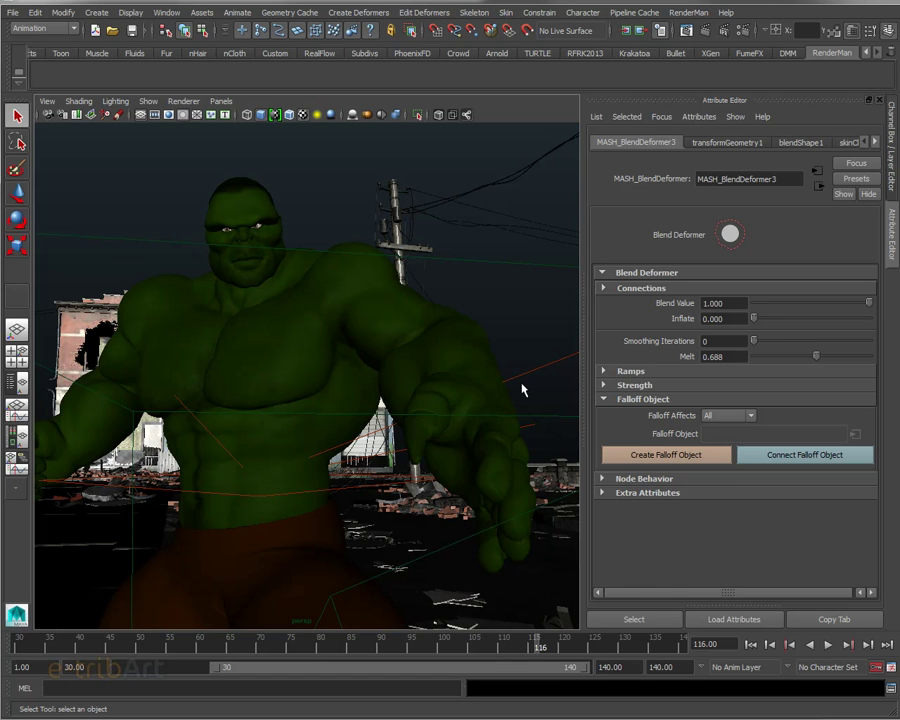
{"action": "left_click", "coordinate": [618, 387]}
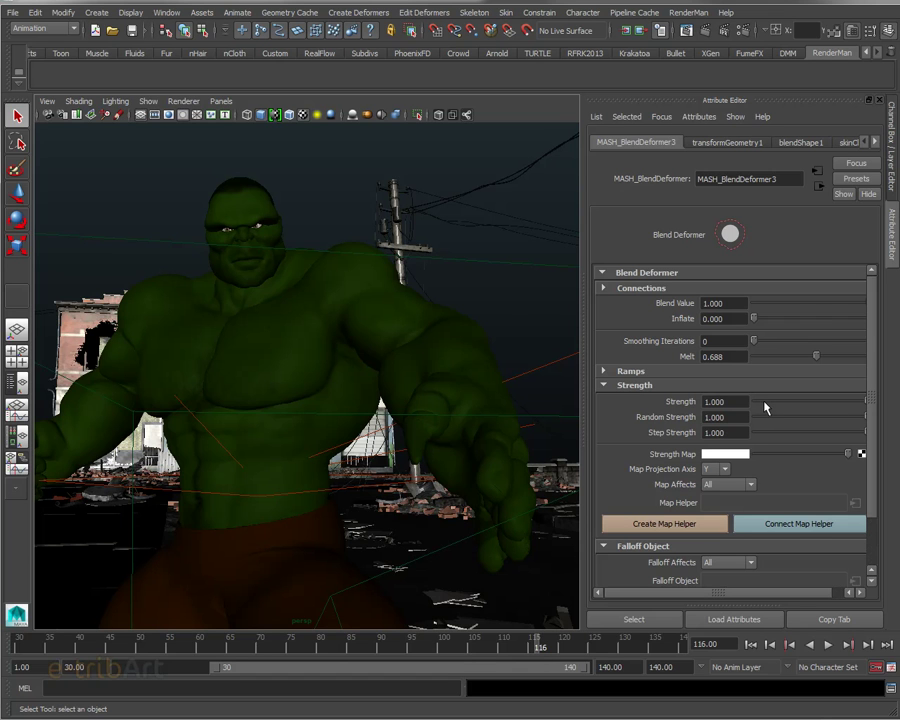
{"action": "left_click_drag", "start_coordinate": [763, 402], "coordinate": [746, 404]}
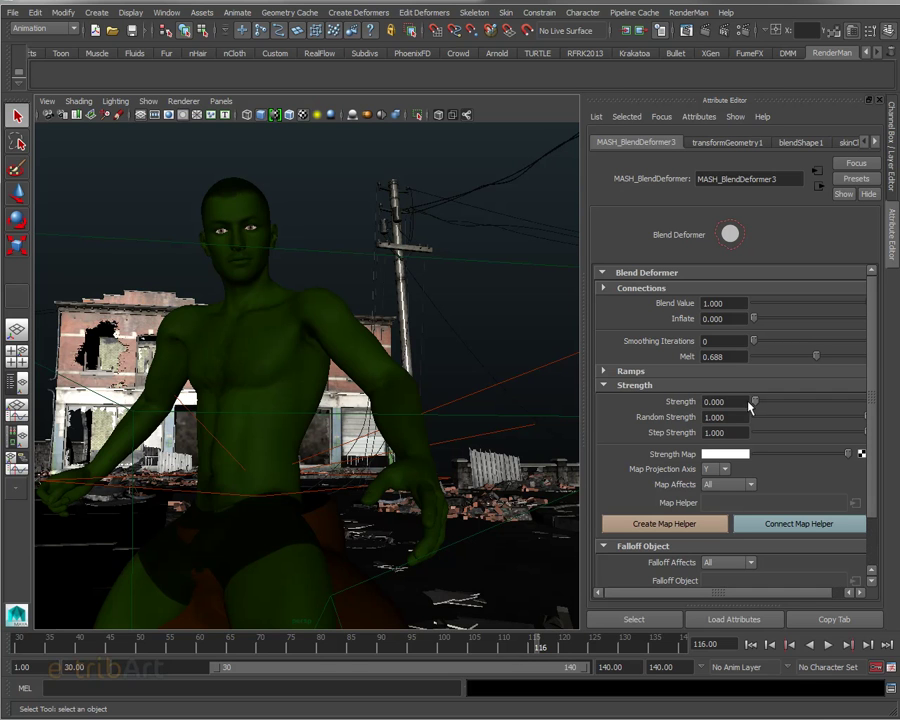
{"action": "mouse_move", "coordinate": [754, 405]}
{"action": "left_mouse_down"}
{"action": "mouse_move", "coordinate": [854, 400]}
{"action": "mouse_move", "coordinate": [864, 408]}
{"action": "mouse_move", "coordinate": [735, 410]}
{"action": "mouse_move", "coordinate": [816, 398]}
{"action": "mouse_move", "coordinate": [884, 418]}
{"action": "left_mouse_up"}
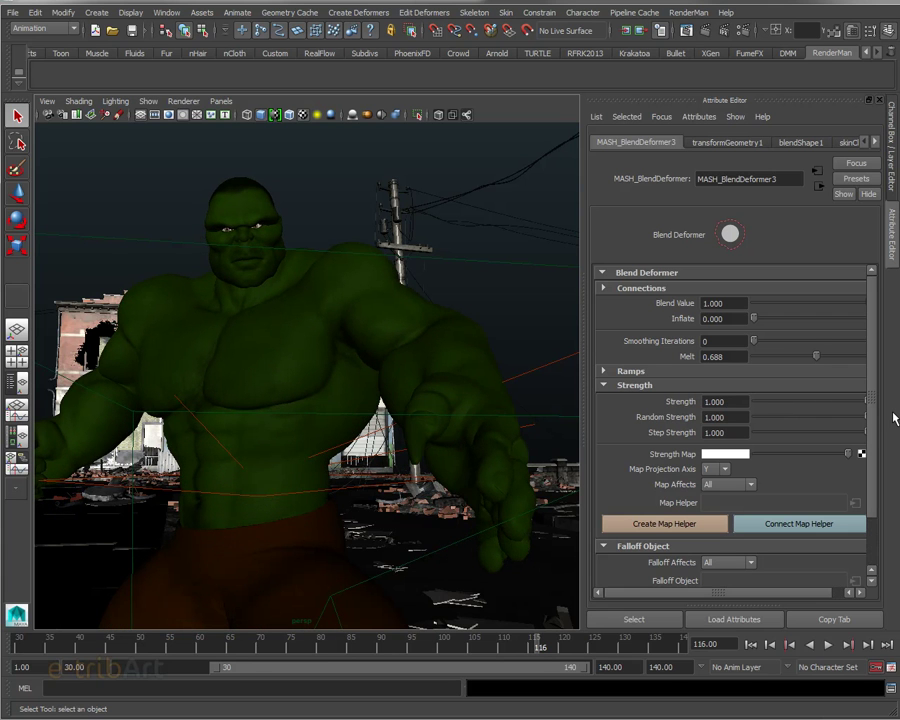
{"action": "mouse_move", "coordinate": [866, 401]}
{"action": "left_mouse_down"}
{"action": "mouse_move", "coordinate": [772, 410]}
{"action": "mouse_move", "coordinate": [757, 402]}
{"action": "left_mouse_up"}
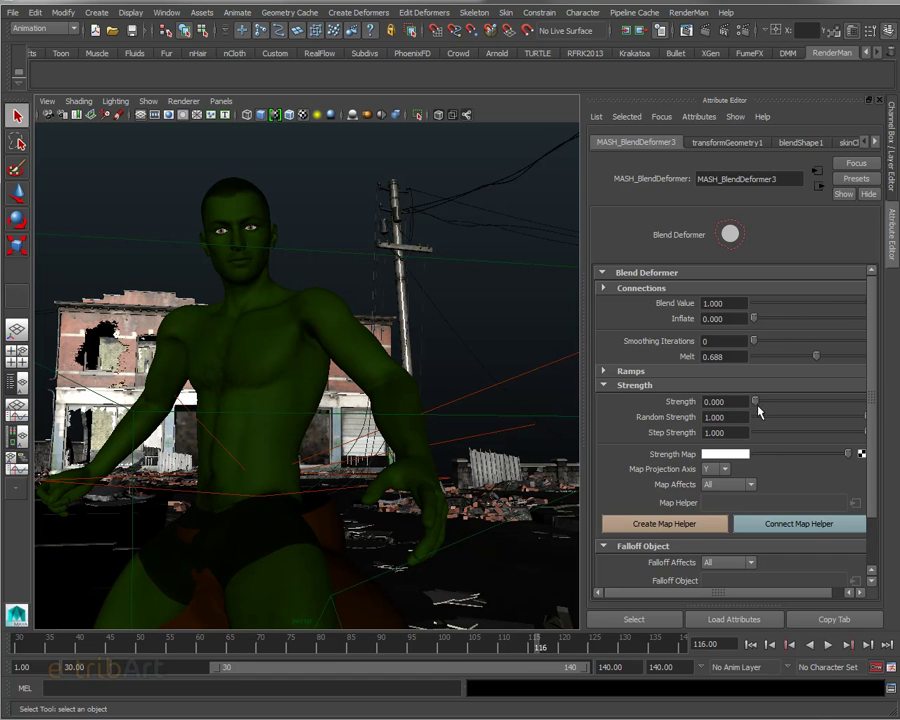
{"action": "mouse_move", "coordinate": [757, 402]}
{"action": "left_mouse_down"}
{"action": "mouse_move", "coordinate": [848, 398]}
{"action": "mouse_move", "coordinate": [891, 412]}
{"action": "left_mouse_up"}
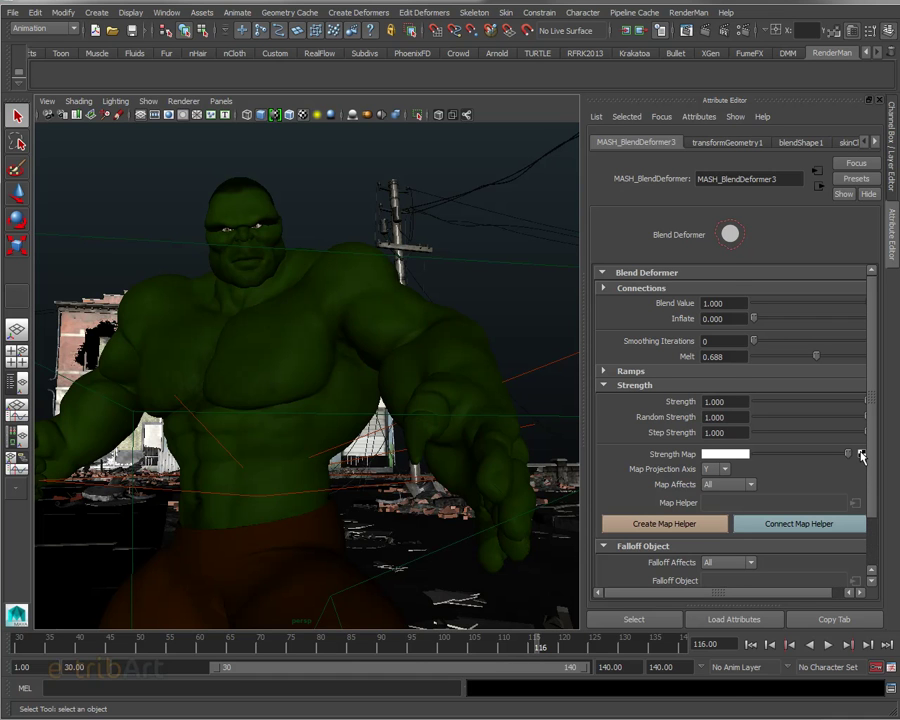
Connect a 2D Noise texture to the Strength Map and set its Noise Type to Perlin Noise.
{"action": "left_click", "coordinate": [861, 455]}
{"action": "left_click_drag", "start_coordinate": [508, 256], "coordinate": [505, 82]}
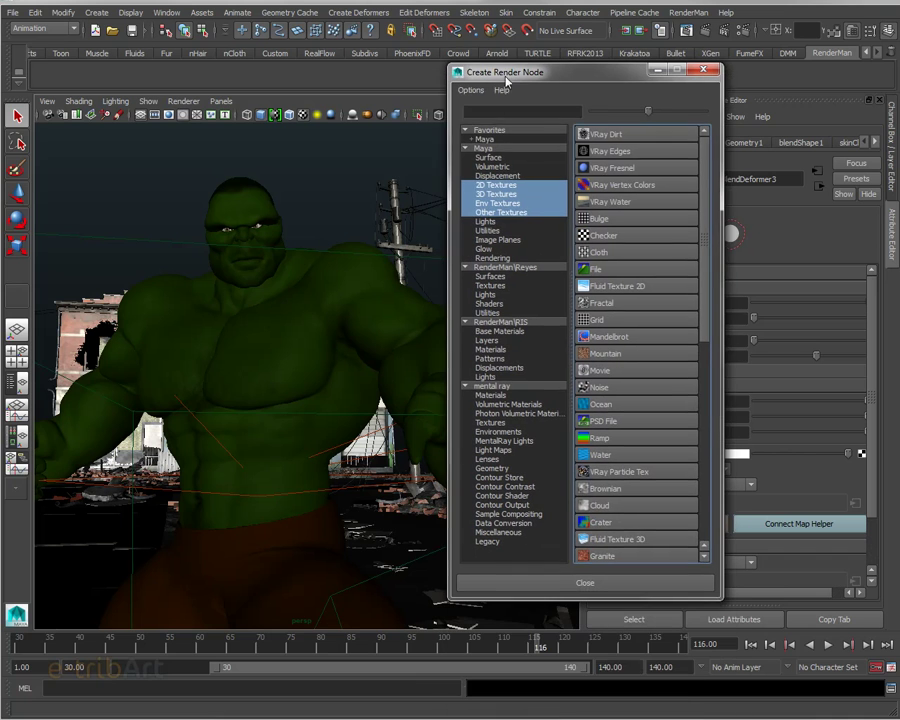
{"action": "left_click", "coordinate": [497, 185]}
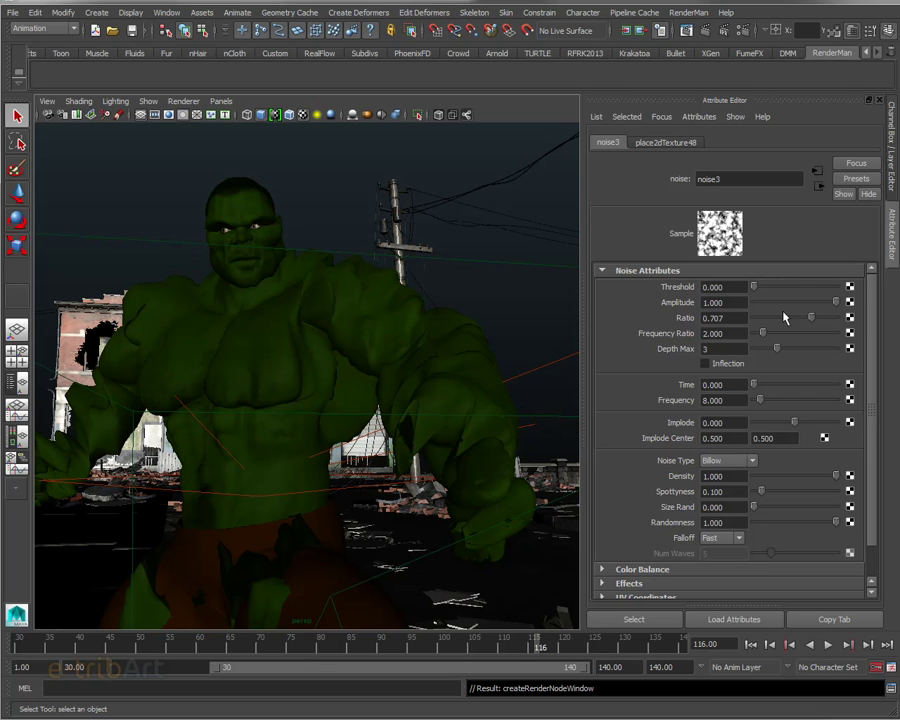
{"action": "left_click", "coordinate": [734, 463]}
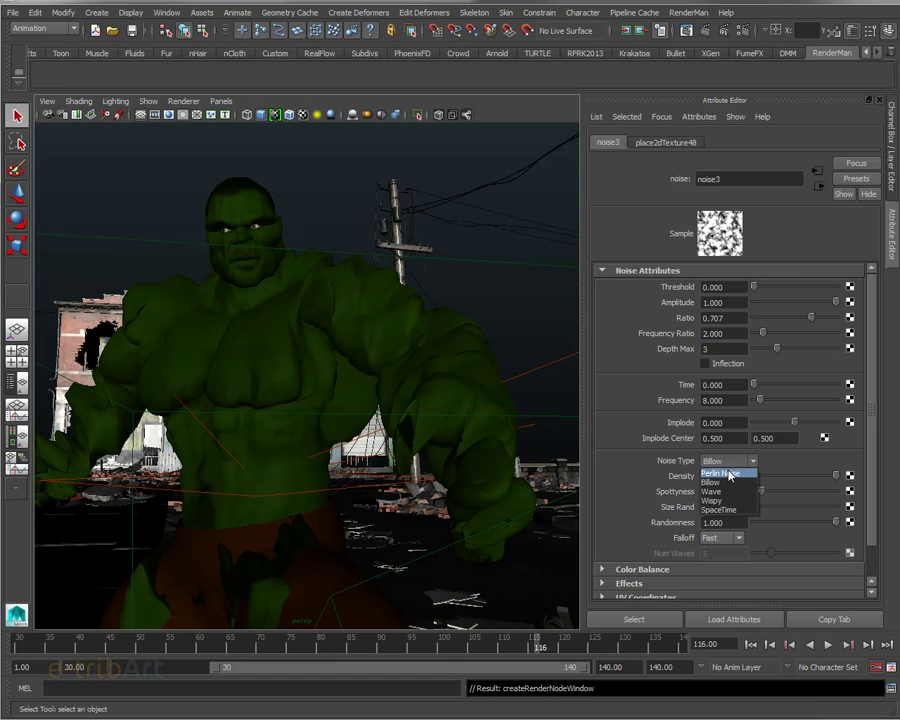
{"action": "left_click", "coordinate": [728, 473]}
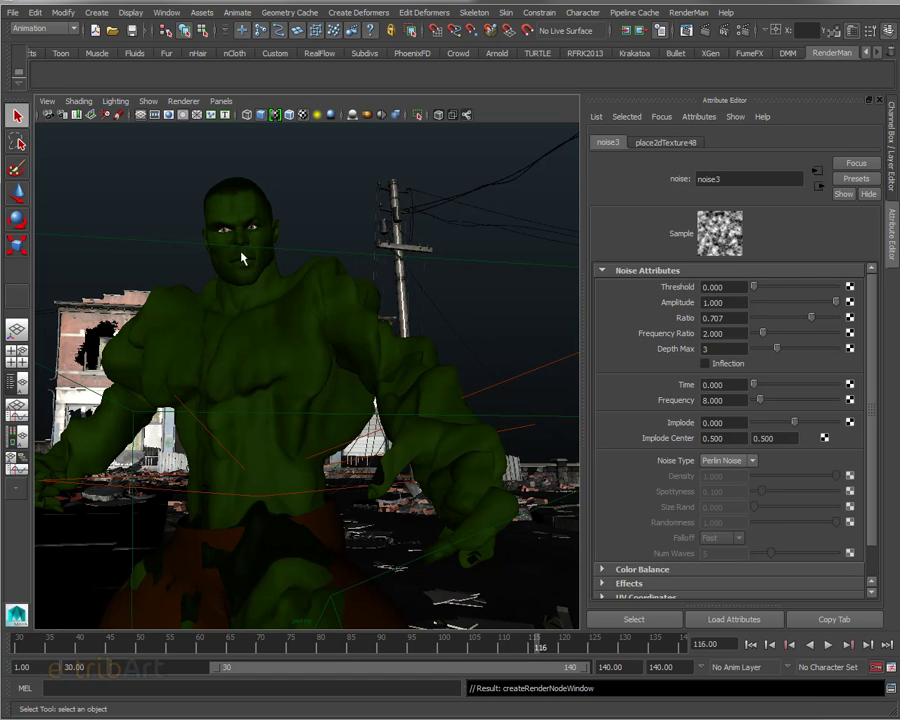
Set the noise Frequency to 2.000, adjust its Time, and return to MASH_BlendDeformer3.
{"action": "double_click", "coordinate": [715, 400]}
{"action": "type", "text": "2"}
{"action": "key", "text": "Return"}
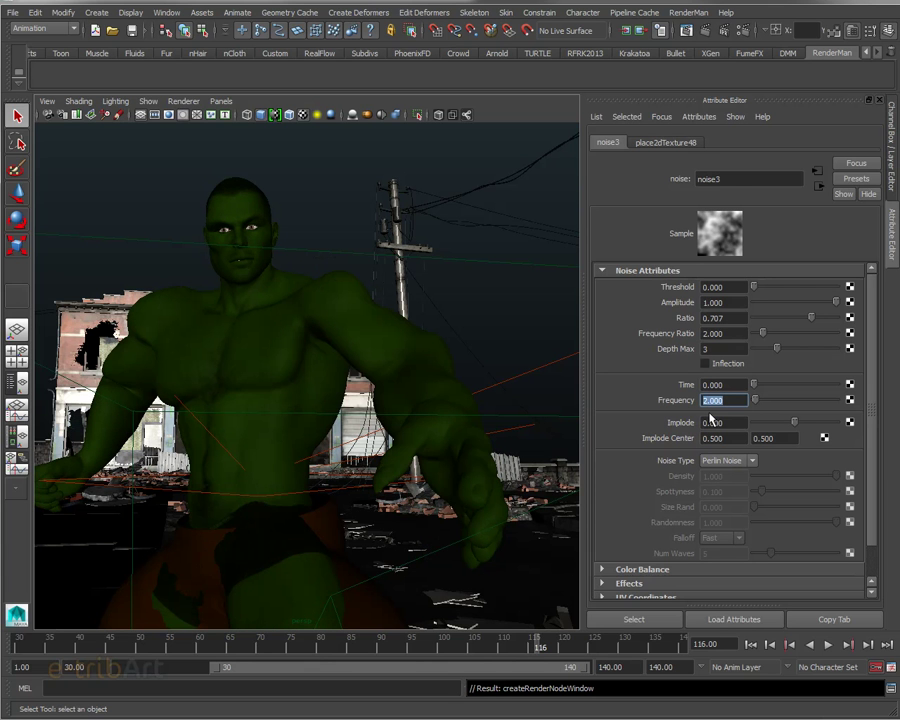
{"action": "left_click_drag", "start_coordinate": [287, 412], "coordinate": [376, 427], "text": "alt"}
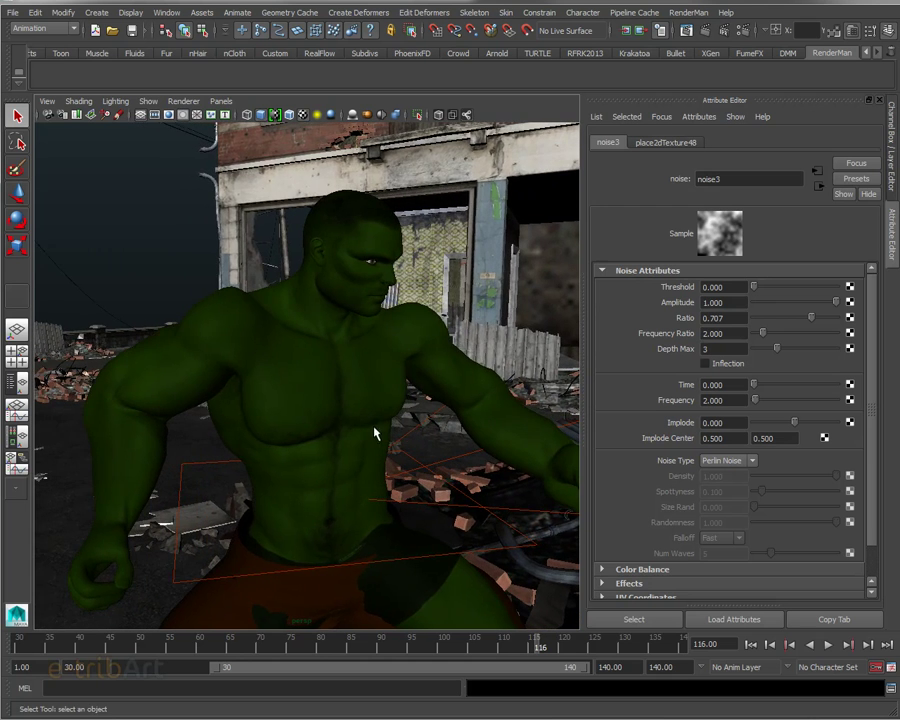
{"action": "middle_click_drag", "start_coordinate": [376, 427], "coordinate": [355, 448], "text": "alt"}
{"action": "left_click_drag", "start_coordinate": [356, 438], "coordinate": [283, 432], "text": "alt"}
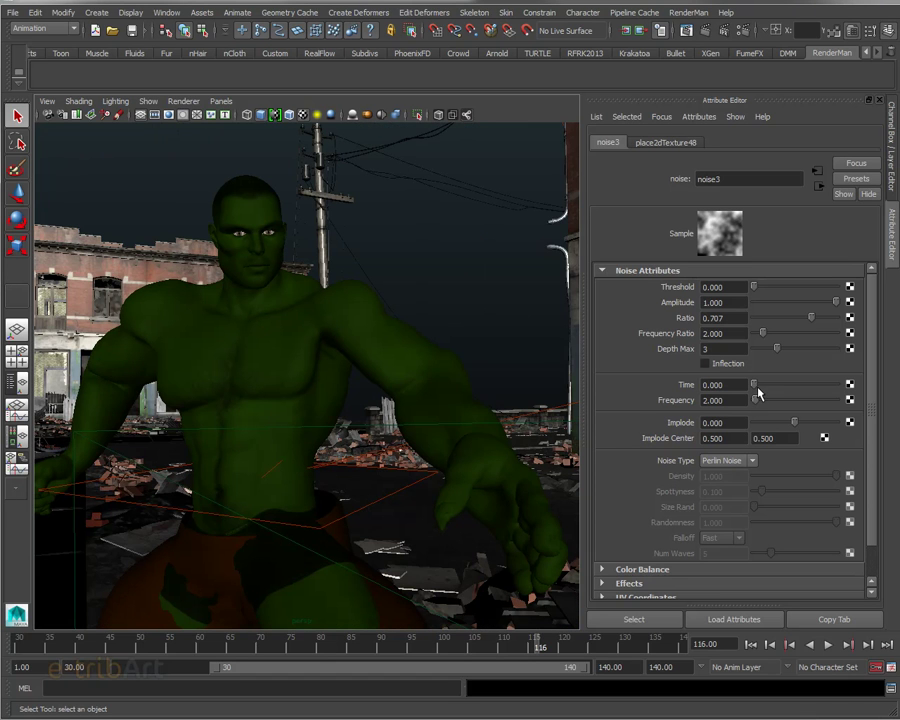
{"action": "mouse_move", "coordinate": [755, 388]}
{"action": "left_mouse_down"}
{"action": "mouse_move", "coordinate": [838, 395]}
{"action": "mouse_move", "coordinate": [747, 398]}
{"action": "mouse_move", "coordinate": [812, 408]}
{"action": "mouse_move", "coordinate": [744, 416]}
{"action": "left_mouse_up"}
{"action": "left_click", "coordinate": [818, 187]}
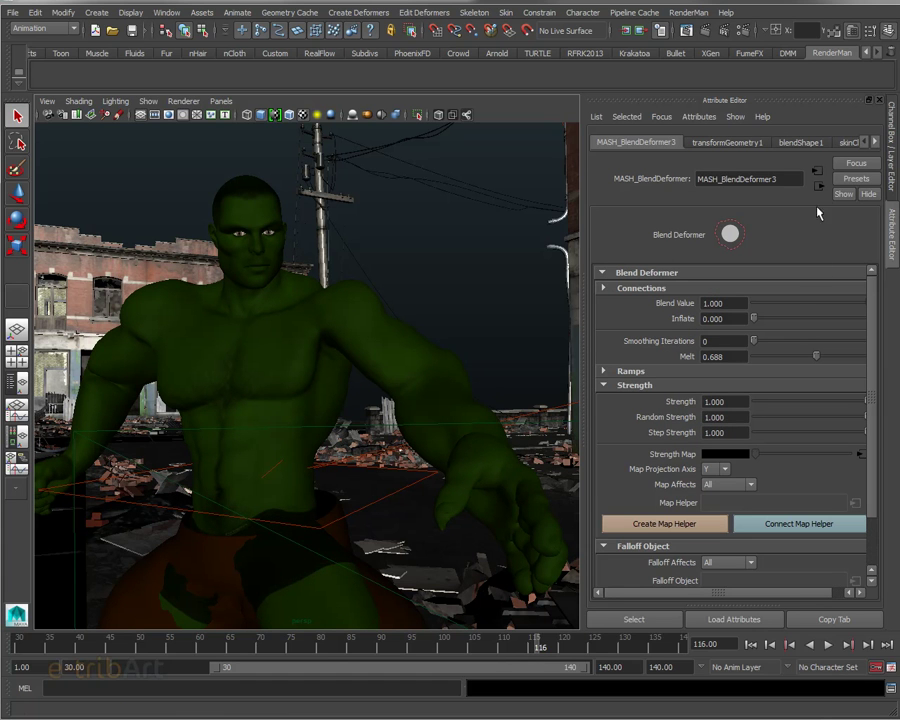
Scrub Blend Value to preview the morph, then test Step Strength, restoring it to 1.000.
{"action": "left_click", "coordinate": [786, 303]}
{"action": "left_click_drag", "start_coordinate": [778, 307], "coordinate": [807, 310]}
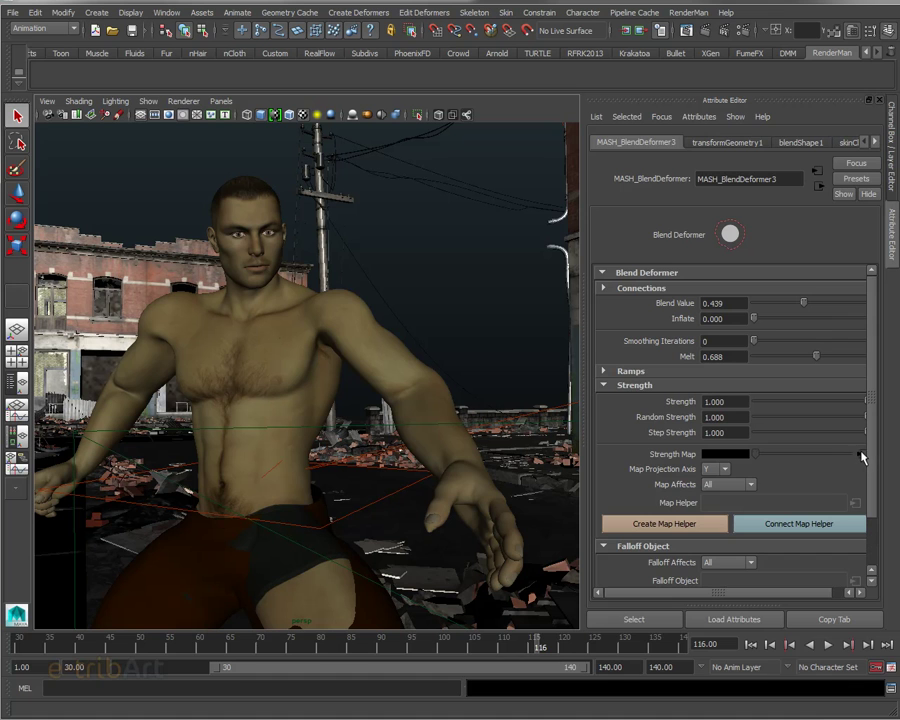
{"action": "left_click", "coordinate": [862, 455]}
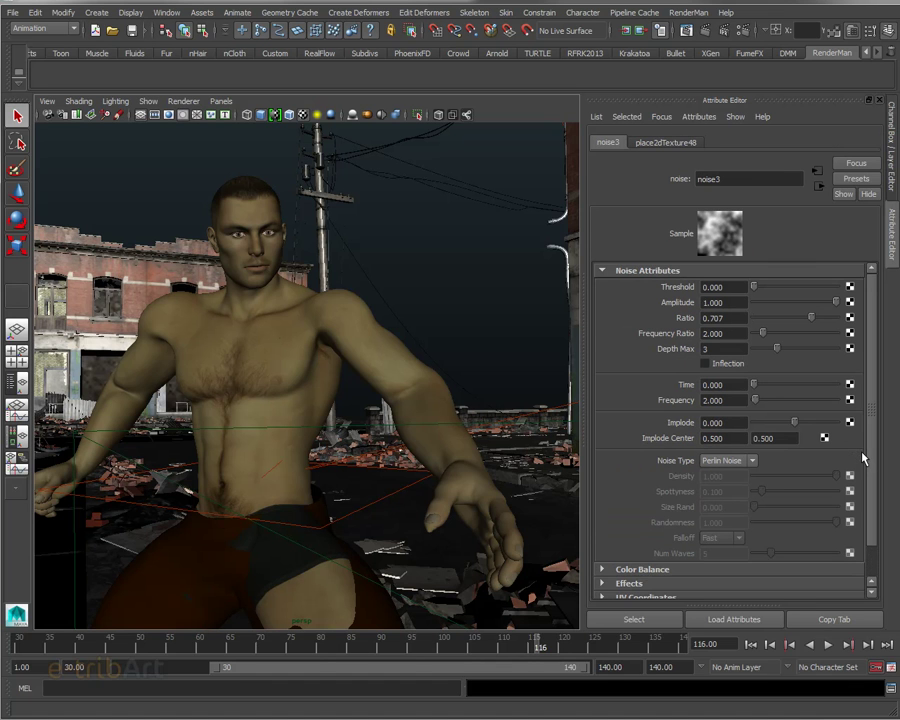
{"action": "left_click", "coordinate": [819, 189]}
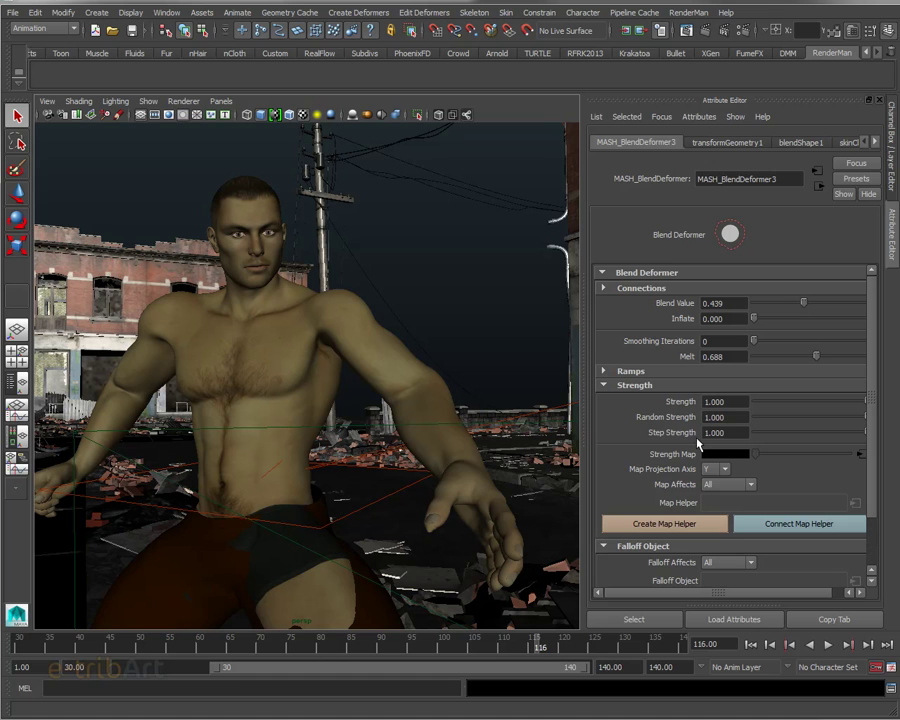
{"action": "left_click", "coordinate": [786, 433]}
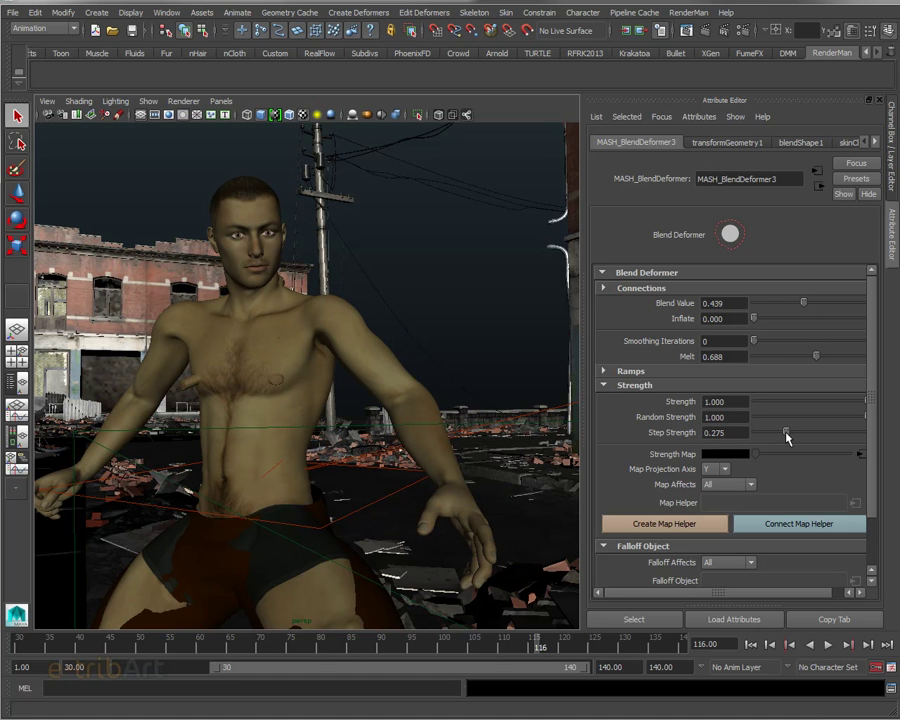
{"action": "mouse_move", "coordinate": [786, 433]}
{"action": "left_mouse_down"}
{"action": "mouse_move", "coordinate": [882, 442]}
{"action": "mouse_move", "coordinate": [752, 436]}
{"action": "mouse_move", "coordinate": [870, 438]}
{"action": "left_mouse_up"}
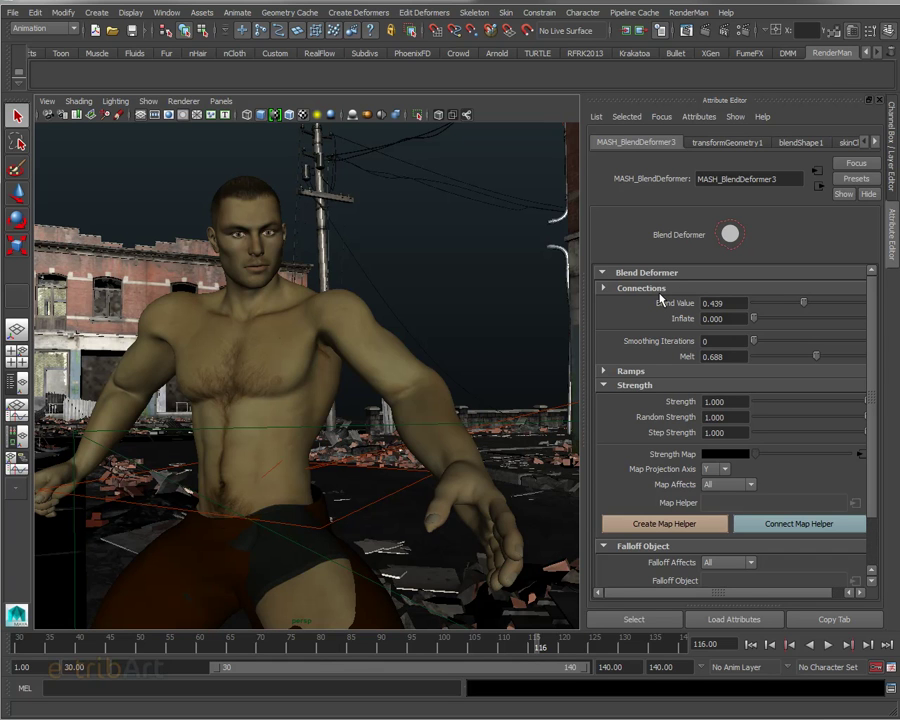
Scroll the Attribute Editor node tabs to reveal the noise3 and expression1 tabs.
{"action": "left_click", "coordinate": [876, 143]}
{"action": "left_click", "coordinate": [876, 143]}
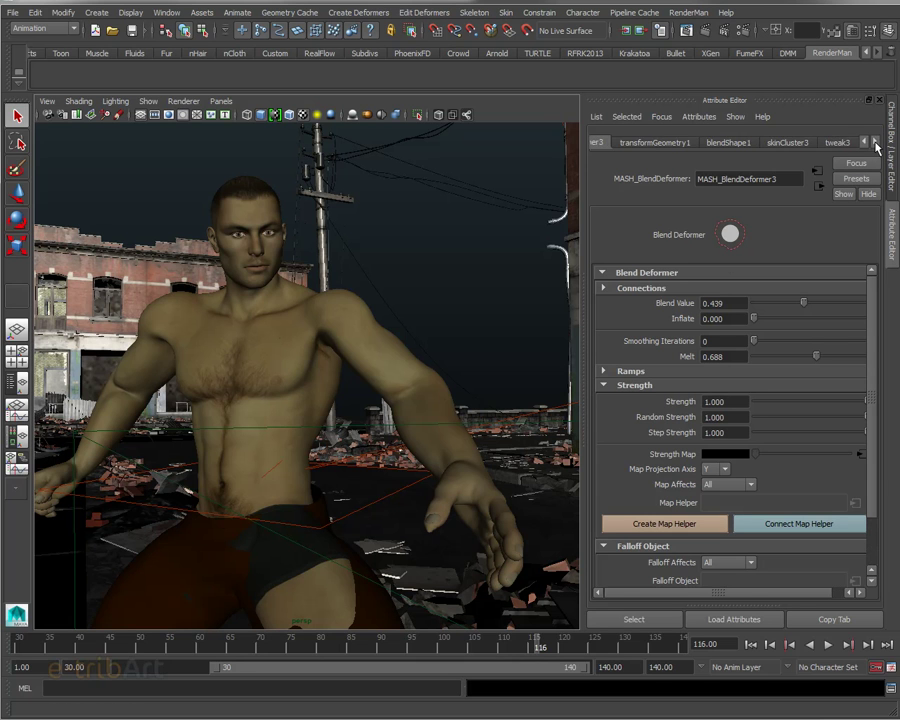
{"action": "left_click", "coordinate": [876, 143]}
{"action": "left_click", "coordinate": [876, 143]}
{"action": "left_click", "coordinate": [876, 143]}
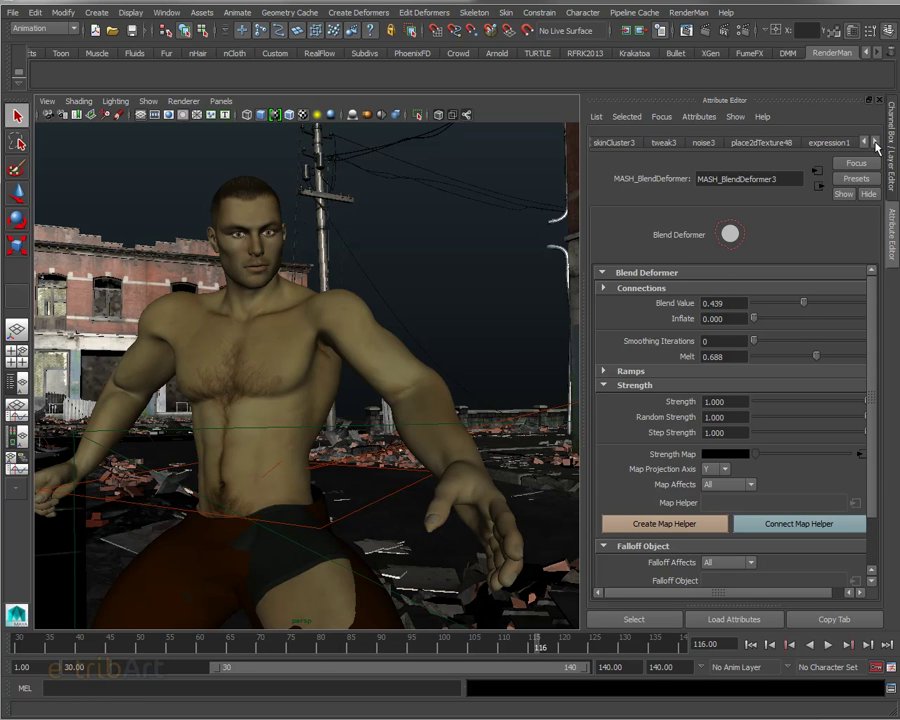
{"action": "left_click", "coordinate": [876, 143]}
{"action": "left_click", "coordinate": [876, 143]}
{"action": "left_click", "coordinate": [876, 143]}
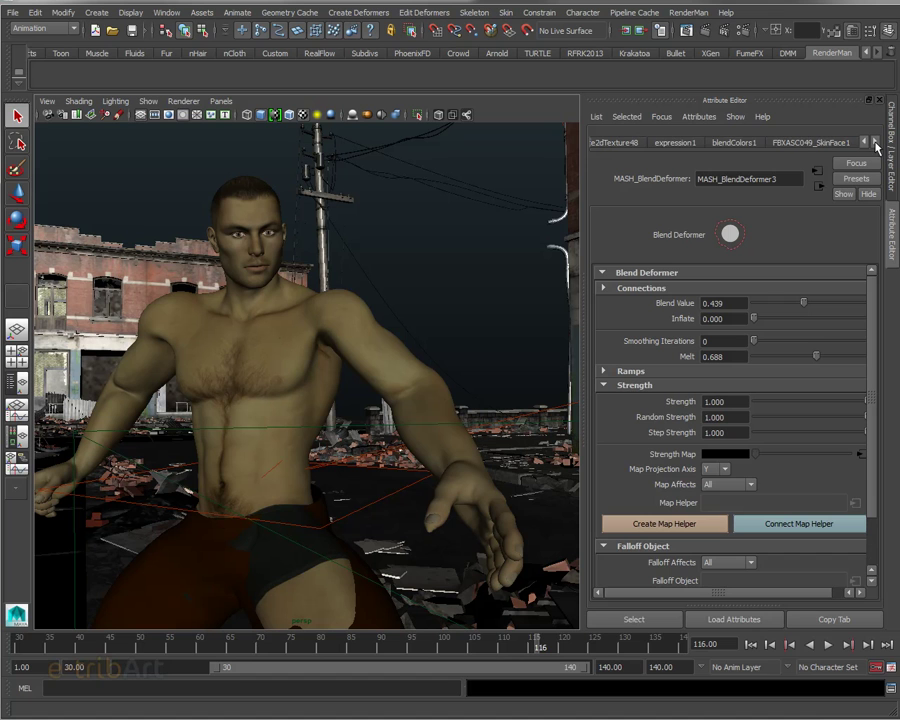
Check noise3's settings, then set Blend Value to 1.000 and widen the Attribute Editor panel.
{"action": "left_click", "coordinate": [859, 454]}
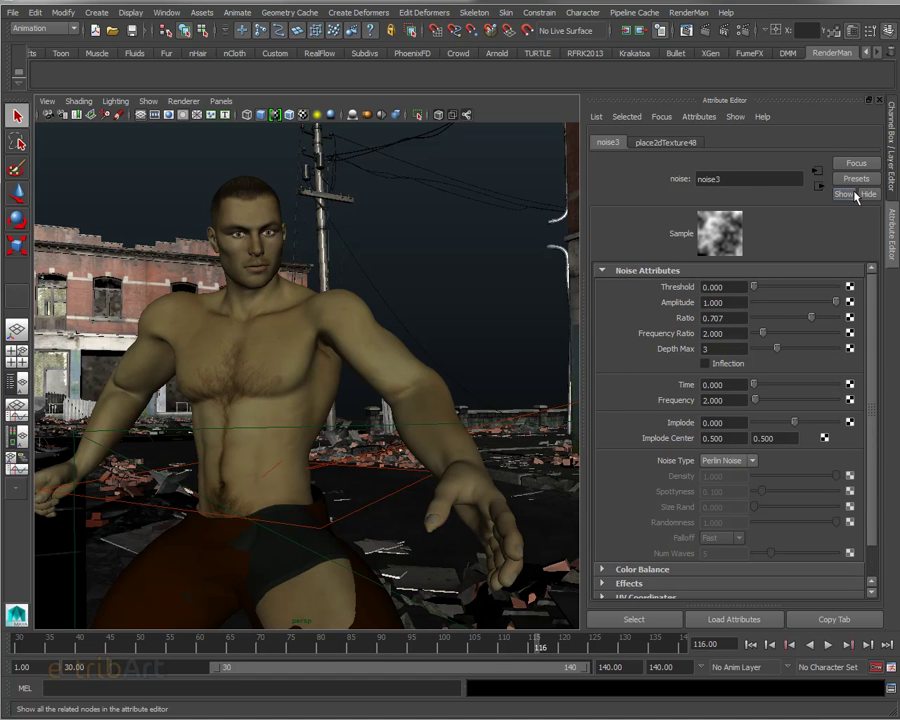
{"action": "left_click", "coordinate": [820, 187]}
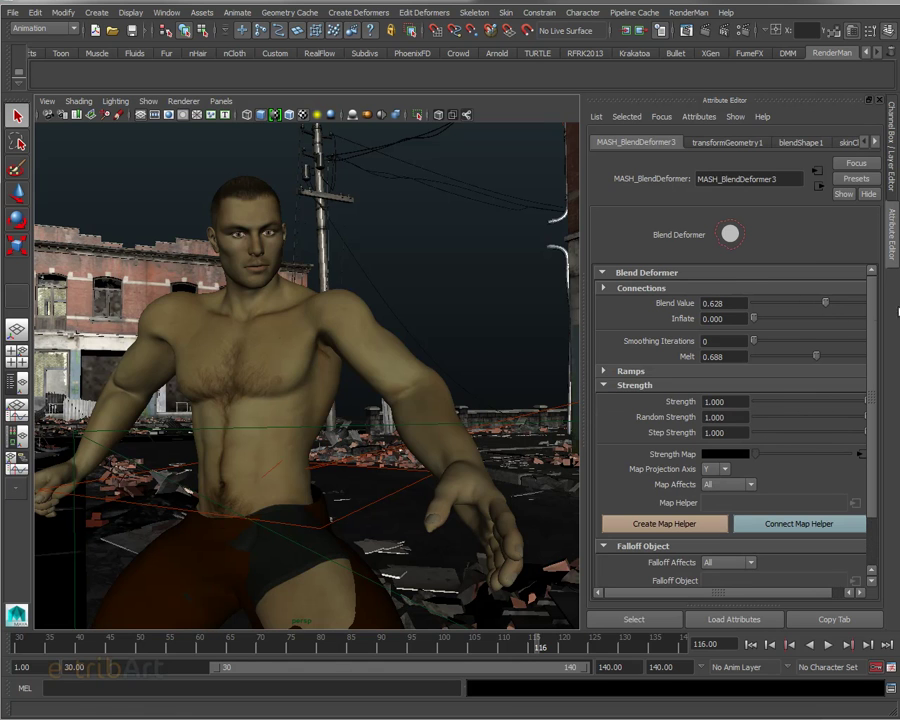
{"action": "left_click_drag", "start_coordinate": [825, 302], "coordinate": [866, 302]}
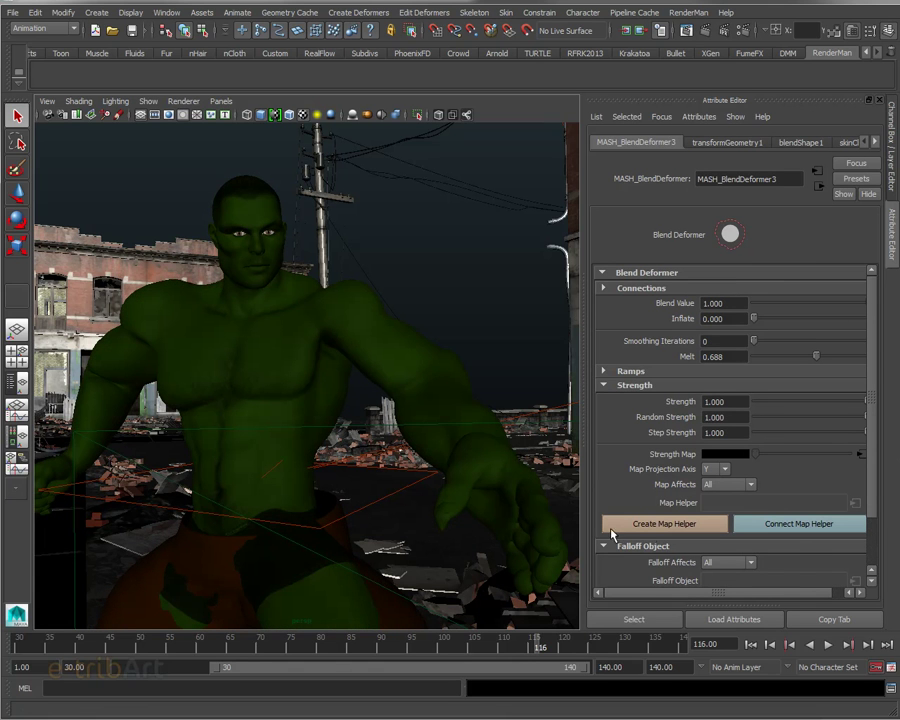
{"action": "left_click_drag", "start_coordinate": [582, 507], "coordinate": [566, 507]}
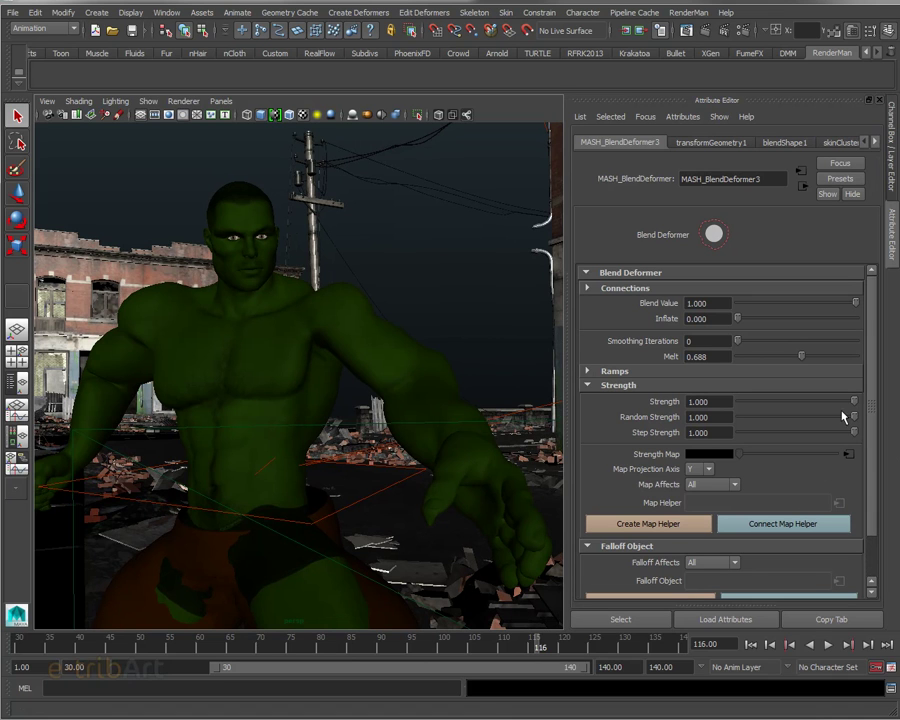
Try noise3 Amplitude values 2, 1, then 0, testing the Threshold slider along the way.
{"action": "left_click", "coordinate": [848, 454]}
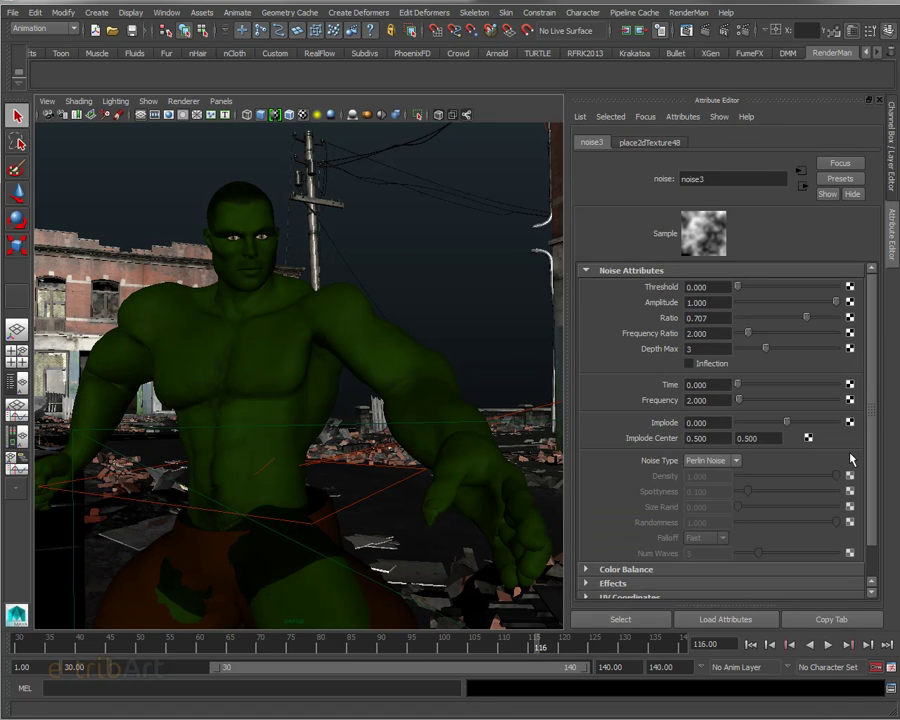
{"action": "left_click", "coordinate": [700, 302]}
{"action": "type", "text": "2"}
{"action": "key", "text": "Return"}
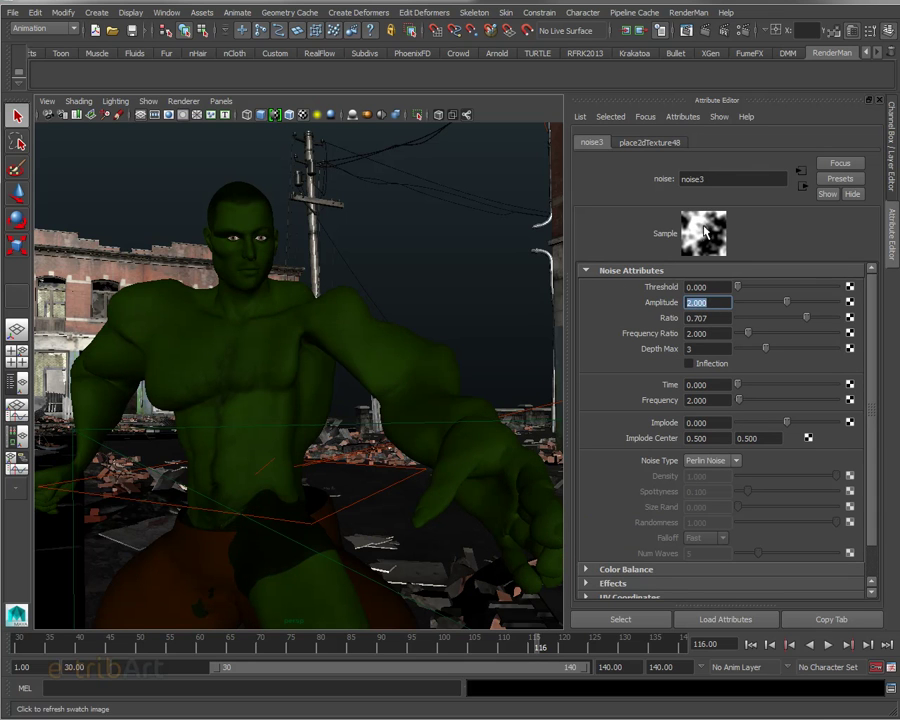
{"action": "mouse_move", "coordinate": [739, 288]}
{"action": "left_mouse_down"}
{"action": "mouse_move", "coordinate": [870, 294]}
{"action": "mouse_move", "coordinate": [714, 310]}
{"action": "left_mouse_up"}
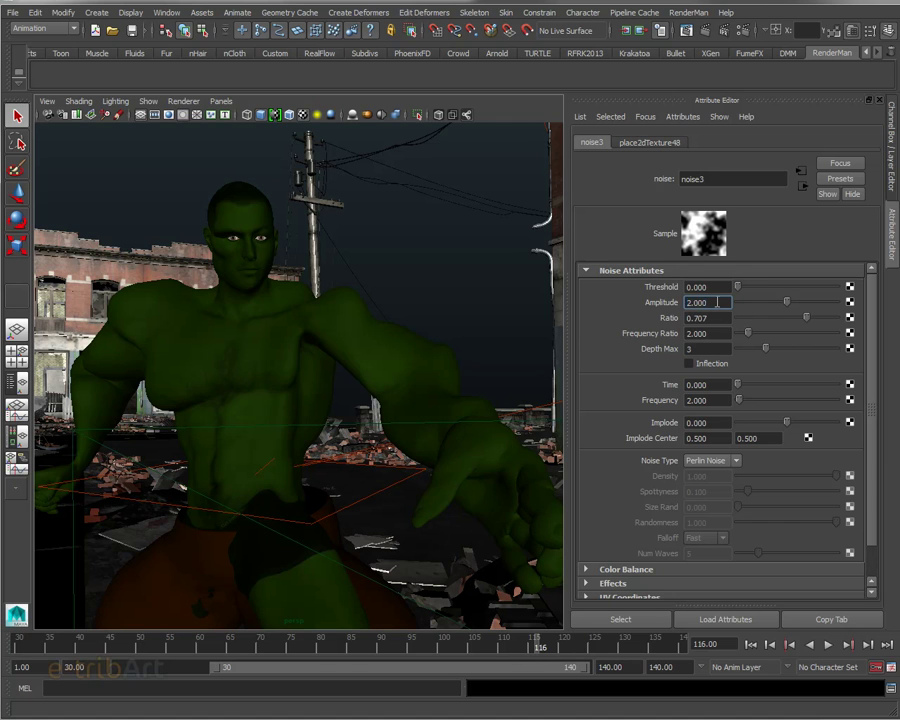
{"action": "type", "text": "1"}
{"action": "key", "text": "Return"}
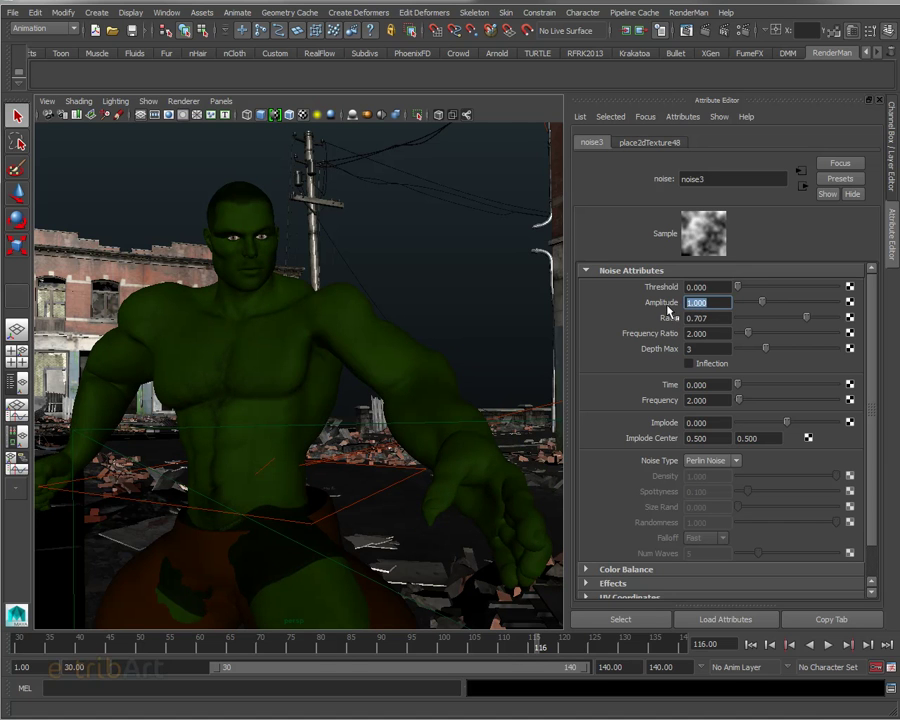
{"action": "type", "text": "0"}
{"action": "key", "text": "Return"}
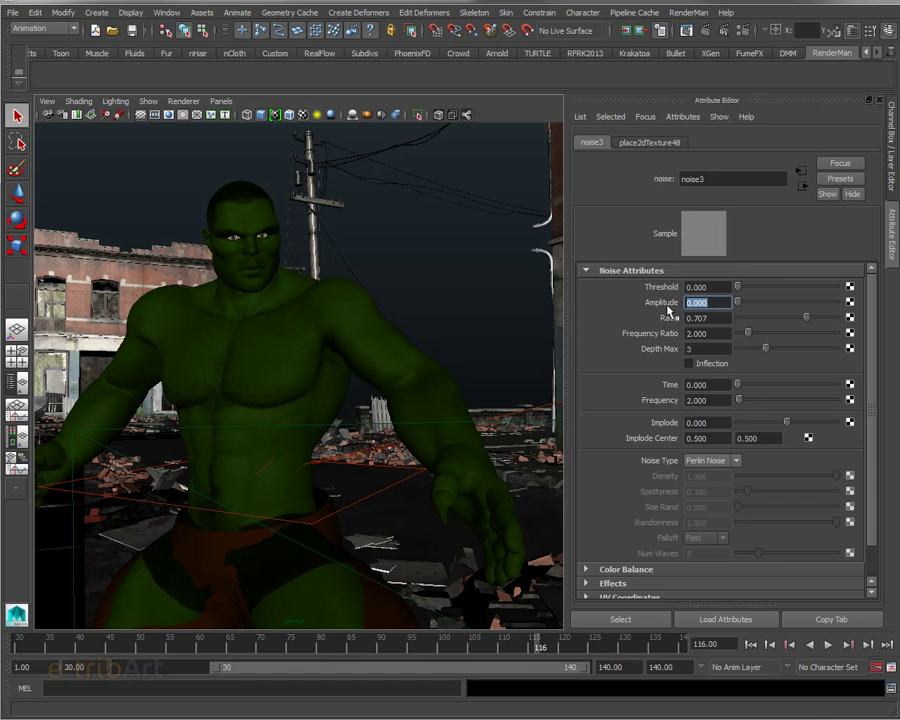
{"action": "mouse_move", "coordinate": [737, 287]}
{"action": "left_mouse_down"}
{"action": "mouse_move", "coordinate": [845, 300]}
{"action": "mouse_move", "coordinate": [737, 300]}
{"action": "left_mouse_up"}
{"action": "left_click", "coordinate": [659, 571]}
{"action": "scroll", "coordinate": [659, 571], "scroll_direction": "down", "scroll_amount": 3}
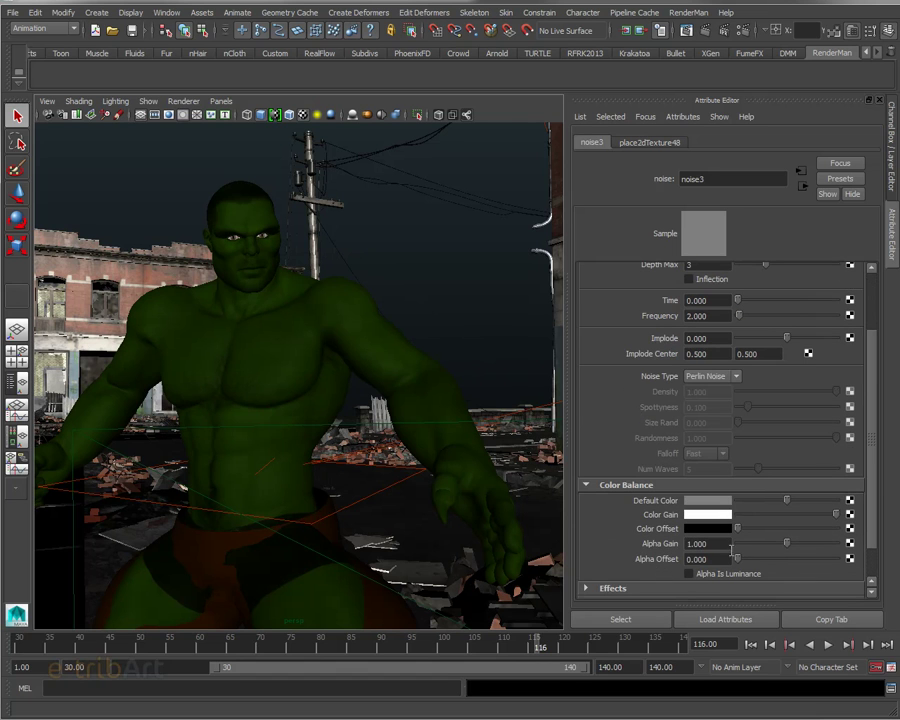
{"action": "left_click_drag", "start_coordinate": [797, 519], "coordinate": [738, 521]}
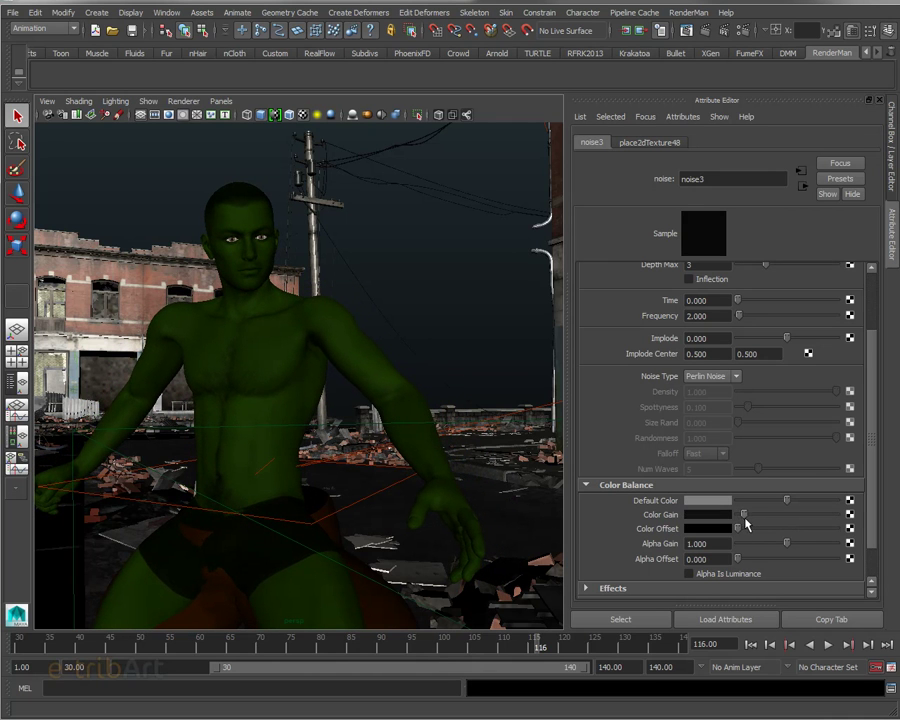
{"action": "left_click_drag", "start_coordinate": [749, 521], "coordinate": [838, 517]}
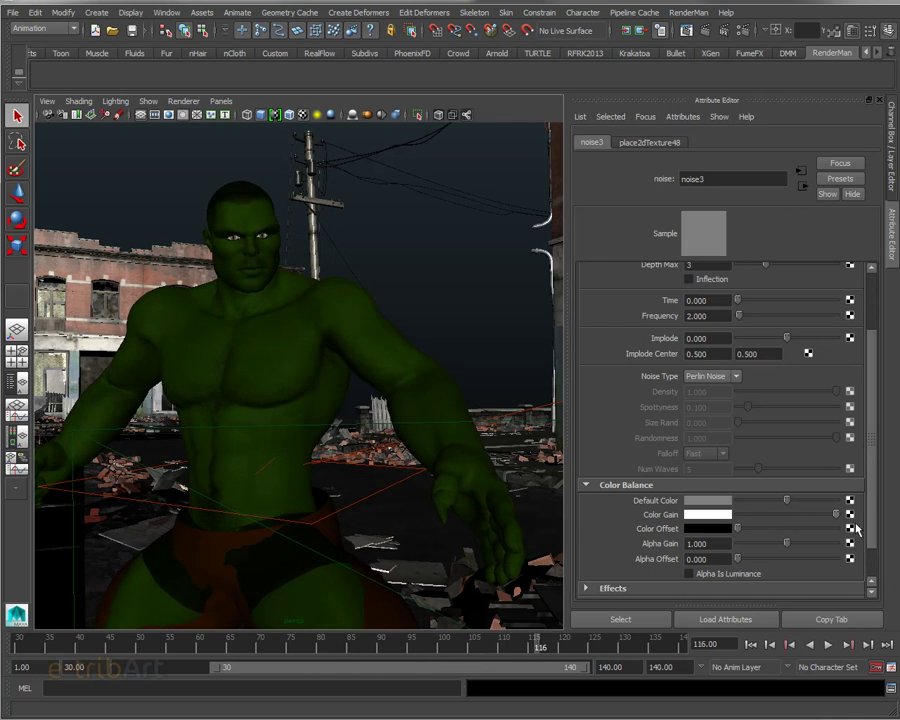
{"action": "scroll", "coordinate": [869, 322], "scroll_direction": "up", "scroll_amount": 3}
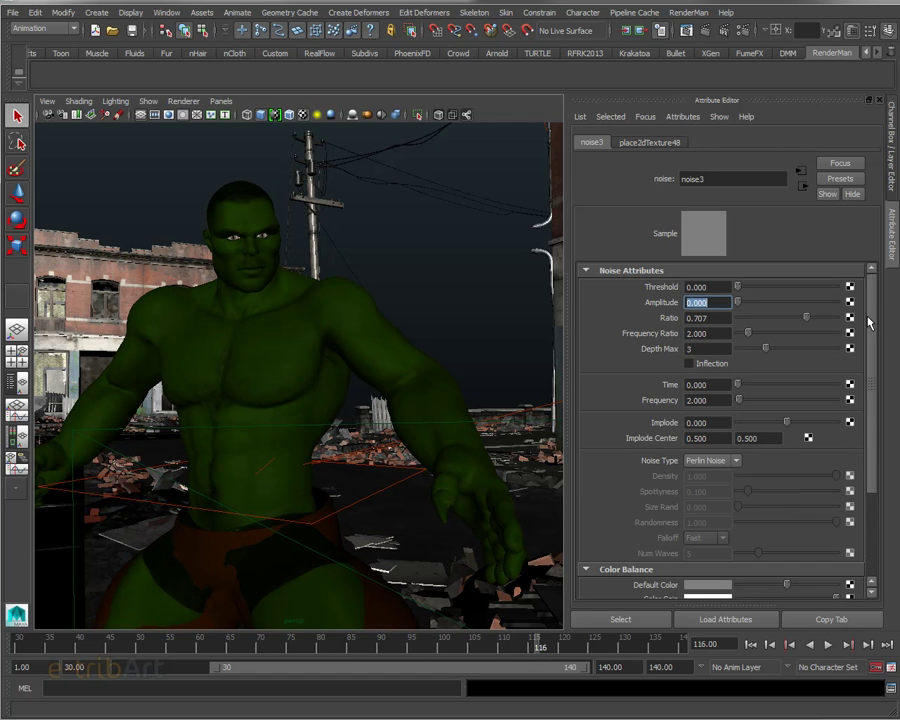
Tune noise3 to Threshold 0.064, Amplitude 1.714 and Frequency 5.714, then return to MASH_BlendDeformer3.
{"action": "mouse_move", "coordinate": [774, 290]}
{"action": "left_mouse_down"}
{"action": "mouse_move", "coordinate": [797, 289]}
{"action": "mouse_move", "coordinate": [768, 303]}
{"action": "mouse_move", "coordinate": [873, 316]}
{"action": "left_mouse_up"}
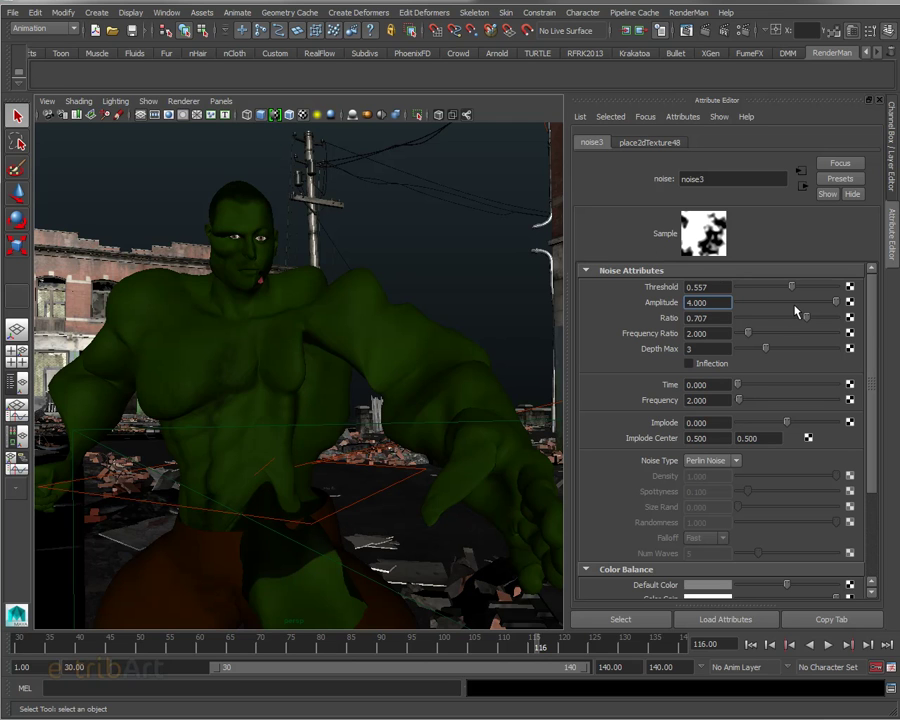
{"action": "mouse_move", "coordinate": [793, 310]}
{"action": "left_mouse_down"}
{"action": "mouse_move", "coordinate": [806, 315]}
{"action": "mouse_move", "coordinate": [781, 309]}
{"action": "mouse_move", "coordinate": [780, 286]}
{"action": "mouse_move", "coordinate": [750, 294]}
{"action": "mouse_move", "coordinate": [777, 293]}
{"action": "left_mouse_up"}
{"action": "mouse_move", "coordinate": [737, 385]}
{"action": "left_mouse_down"}
{"action": "mouse_move", "coordinate": [760, 387]}
{"action": "mouse_move", "coordinate": [727, 382]}
{"action": "left_mouse_up"}
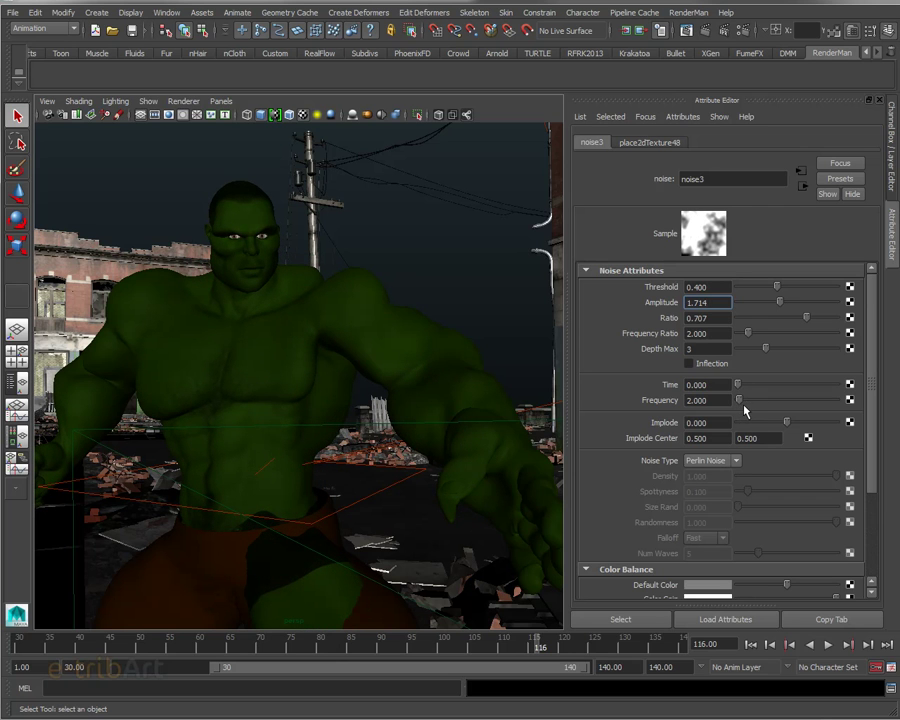
{"action": "mouse_move", "coordinate": [740, 400]}
{"action": "left_mouse_down"}
{"action": "mouse_move", "coordinate": [781, 402]}
{"action": "mouse_move", "coordinate": [743, 401]}
{"action": "left_mouse_up"}
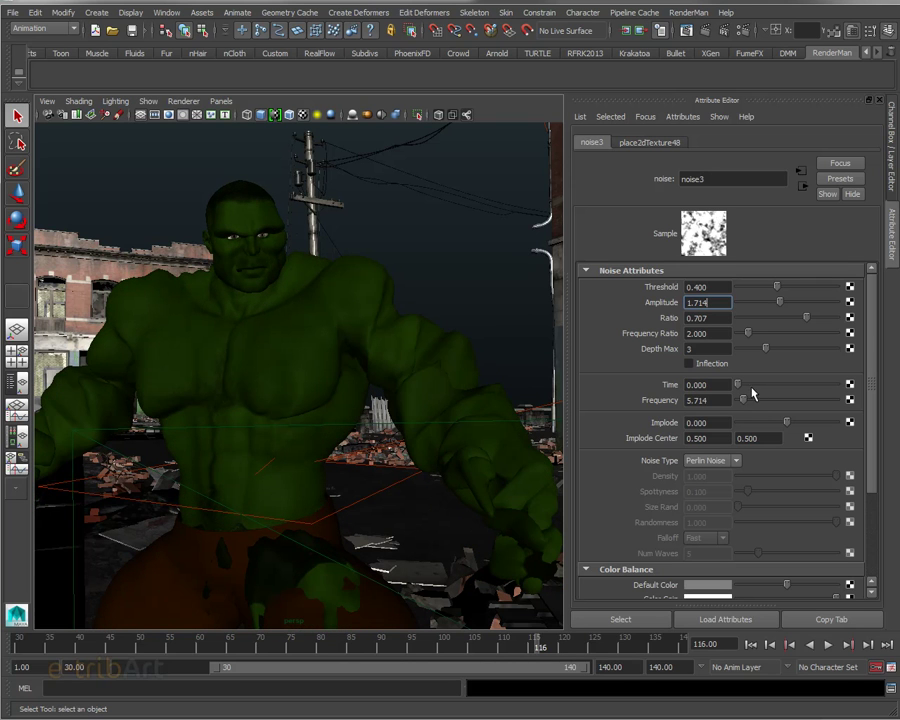
{"action": "left_click_drag", "start_coordinate": [777, 287], "coordinate": [713, 303]}
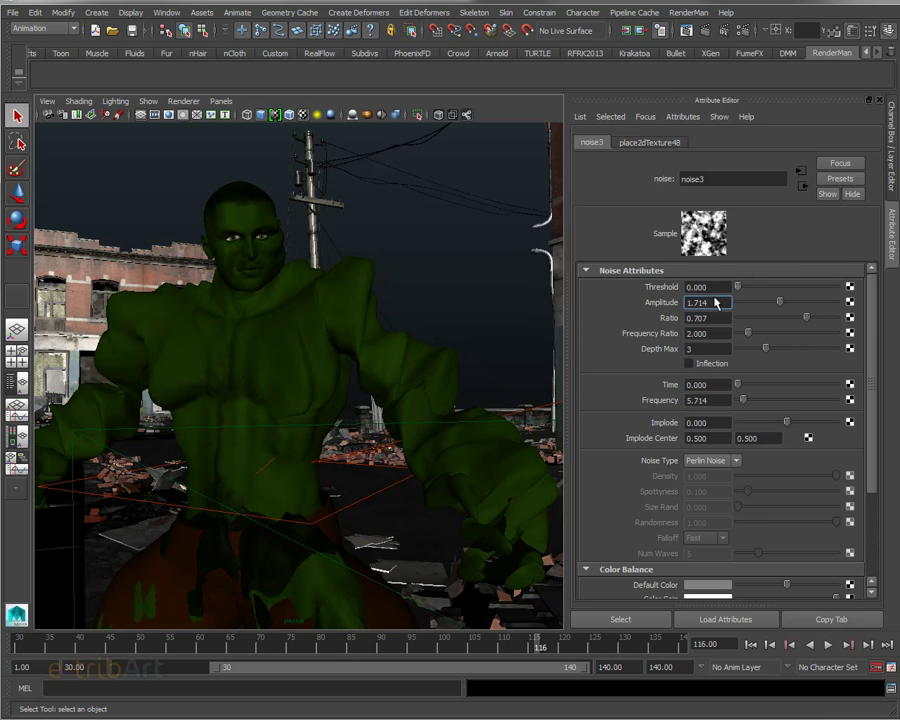
{"action": "left_click_drag", "start_coordinate": [737, 292], "coordinate": [747, 295]}
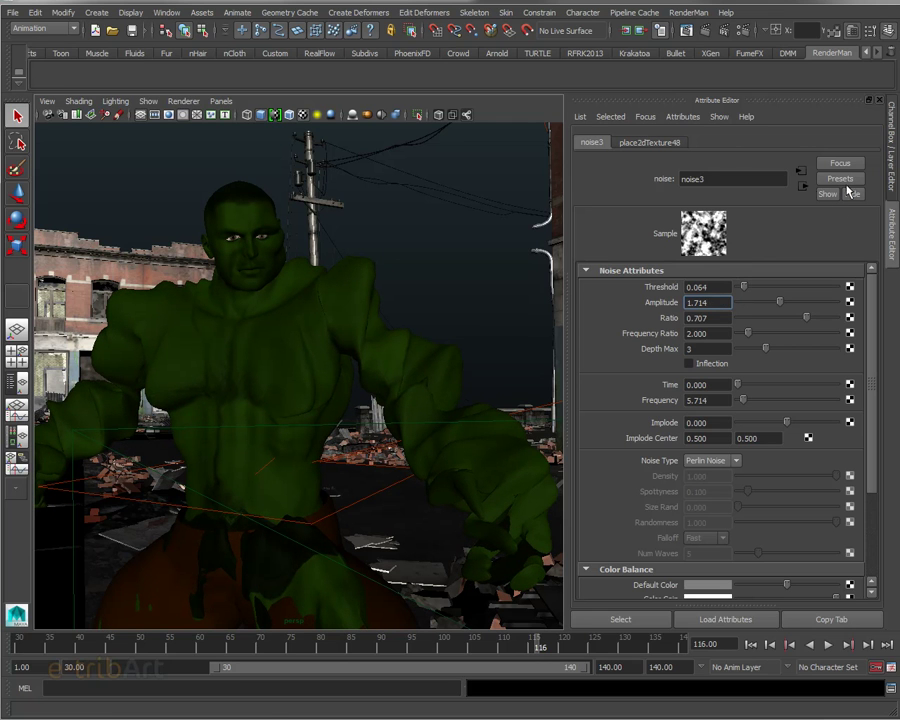
{"action": "left_click", "coordinate": [801, 186]}
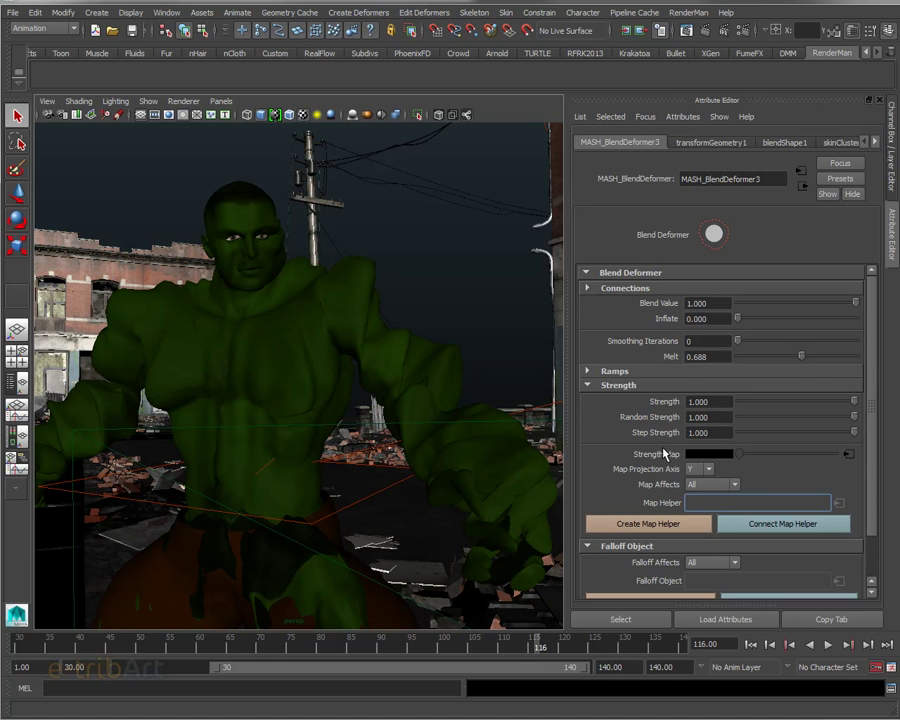
Expand and collapse the Ramps section, then collapse the Strength section.
{"action": "left_click", "coordinate": [597, 372]}
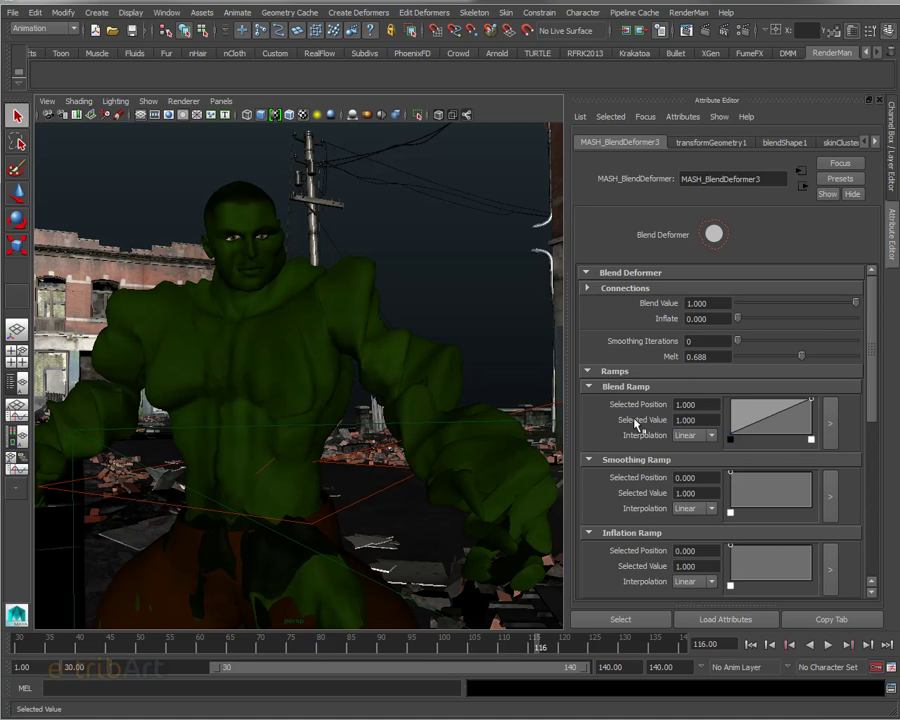
{"action": "left_click", "coordinate": [588, 373]}
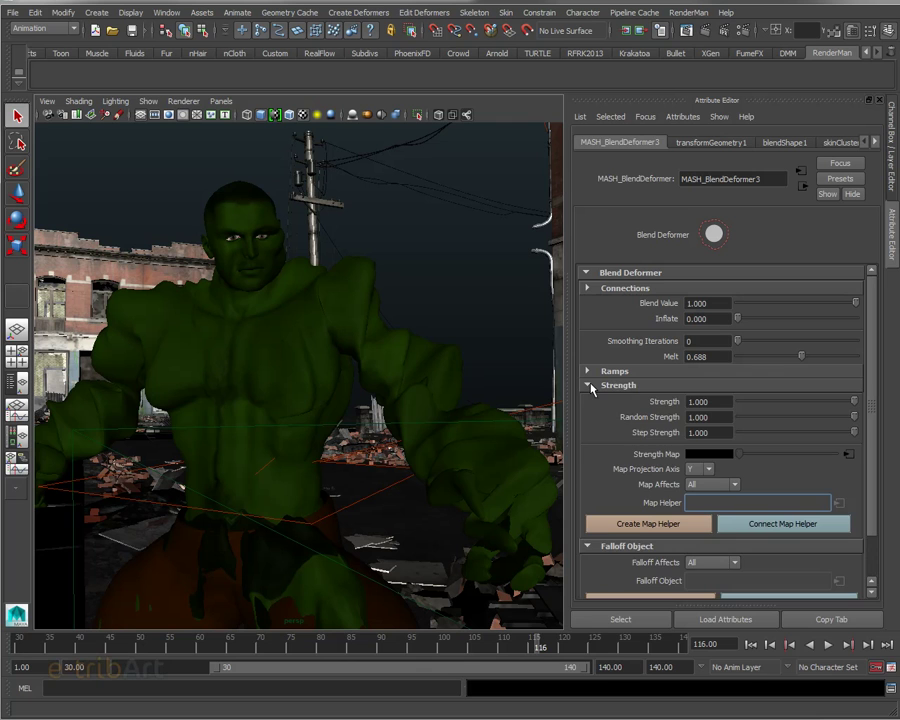
{"action": "left_click", "coordinate": [590, 385]}
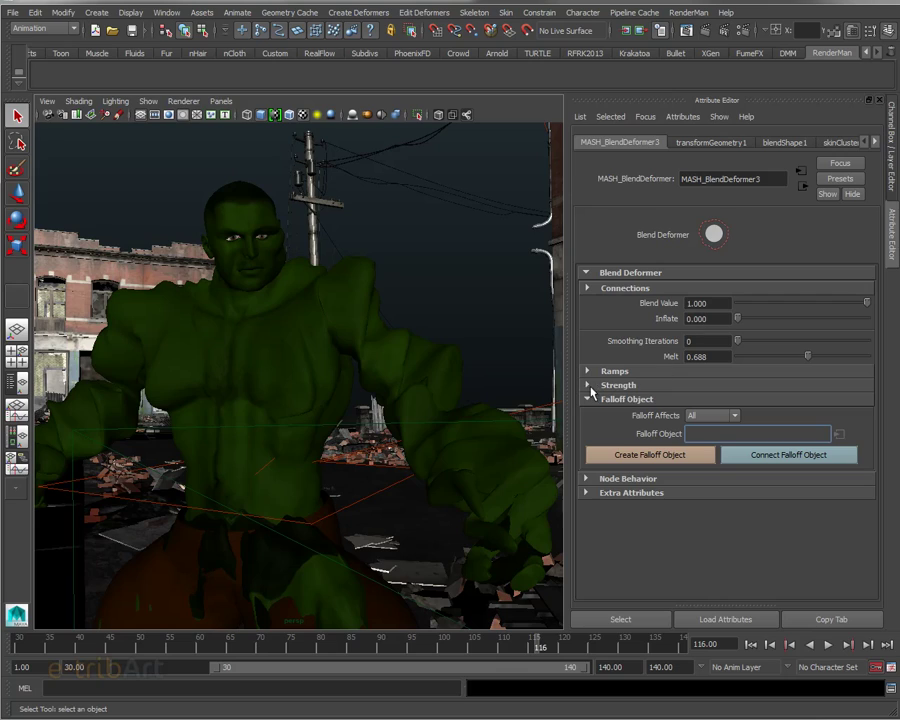
Tumble and dolly out to frame the whole hulk in front of the brick building.
{"action": "mouse_move", "coordinate": [436, 400]}
{"action": "left_mouse_down", "text": "alt"}
{"action": "mouse_move", "coordinate": [345, 400]}
{"action": "mouse_move", "coordinate": [455, 406]}
{"action": "mouse_move", "coordinate": [444, 402]}
{"action": "left_mouse_up", "text": "alt"}
{"action": "middle_click_drag", "start_coordinate": [444, 402], "coordinate": [442, 374], "text": "alt"}
{"action": "left_click_drag", "start_coordinate": [442, 374], "coordinate": [409, 393], "text": "alt"}
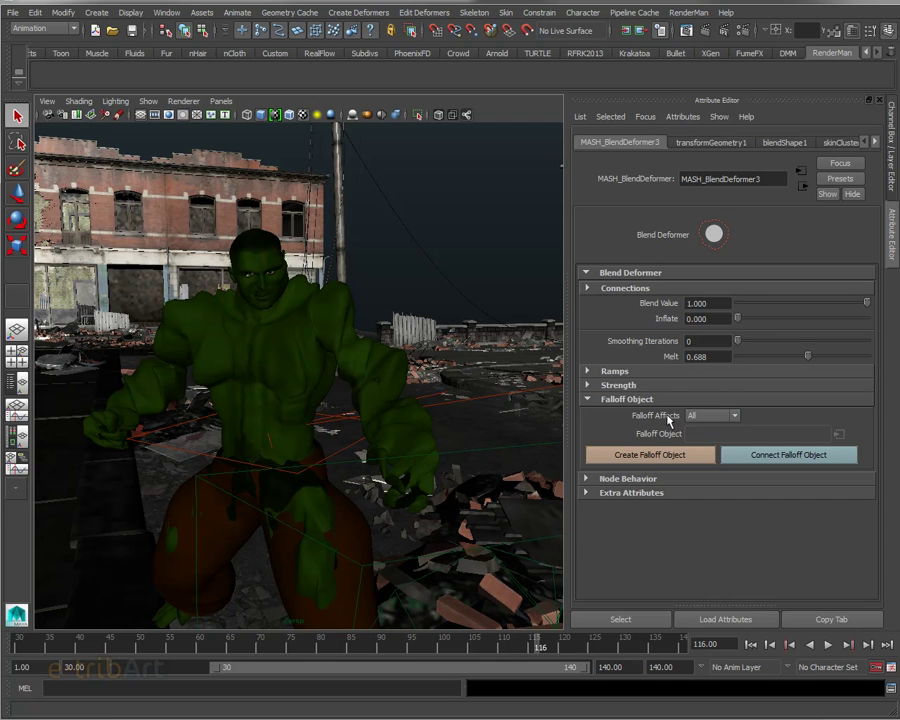
Break the noise3 connection to Strength Map and set the map to solid white.
{"action": "left_click", "coordinate": [630, 388]}
{"action": "right_click", "coordinate": [649, 459]}
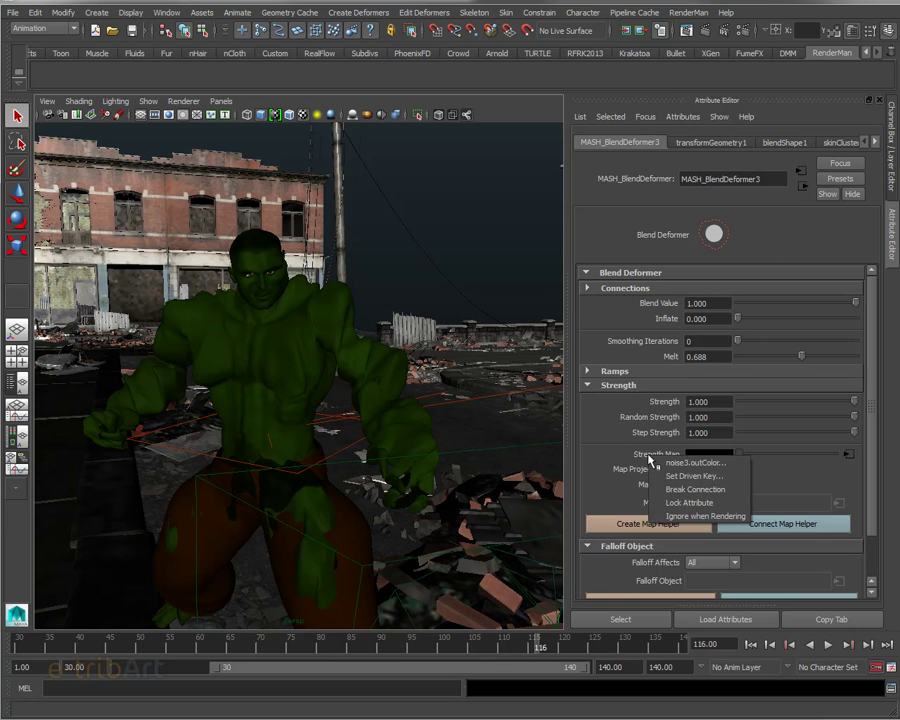
{"action": "left_click", "coordinate": [684, 490]}
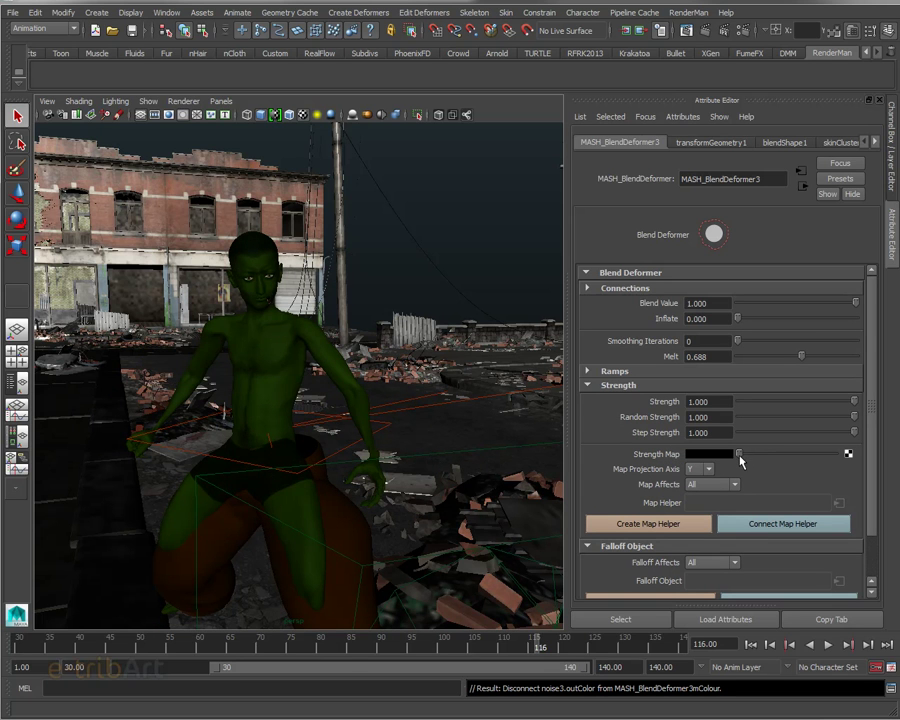
{"action": "left_click_drag", "start_coordinate": [740, 455], "coordinate": [857, 472]}
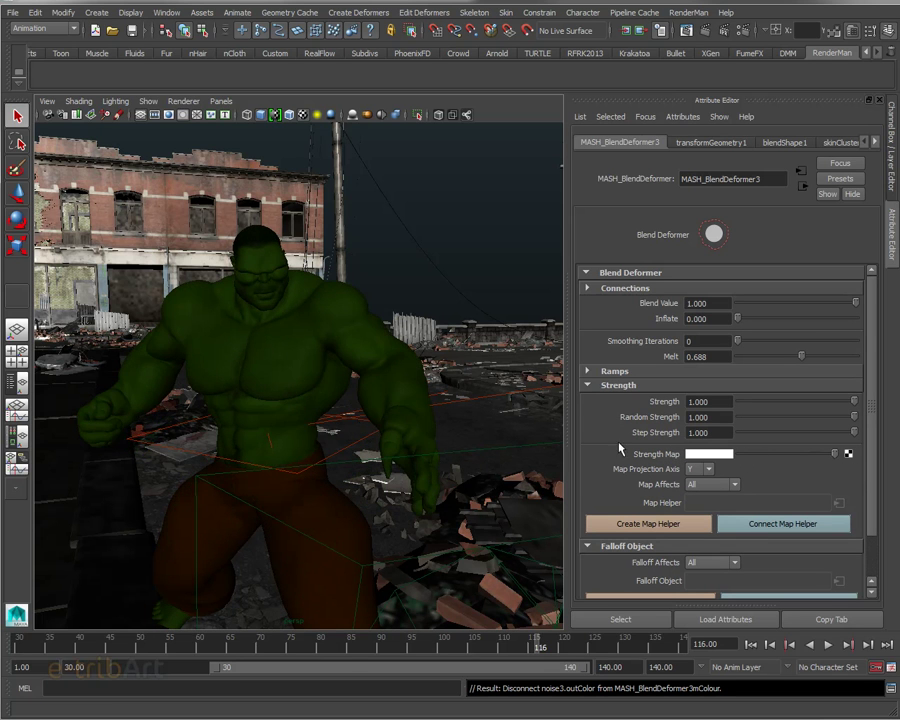
{"action": "mouse_move", "coordinate": [283, 443]}
{"action": "left_mouse_down", "text": "alt"}
{"action": "mouse_move", "coordinate": [281, 427]}
{"action": "mouse_move", "coordinate": [281, 437]}
{"action": "left_mouse_up", "text": "alt"}
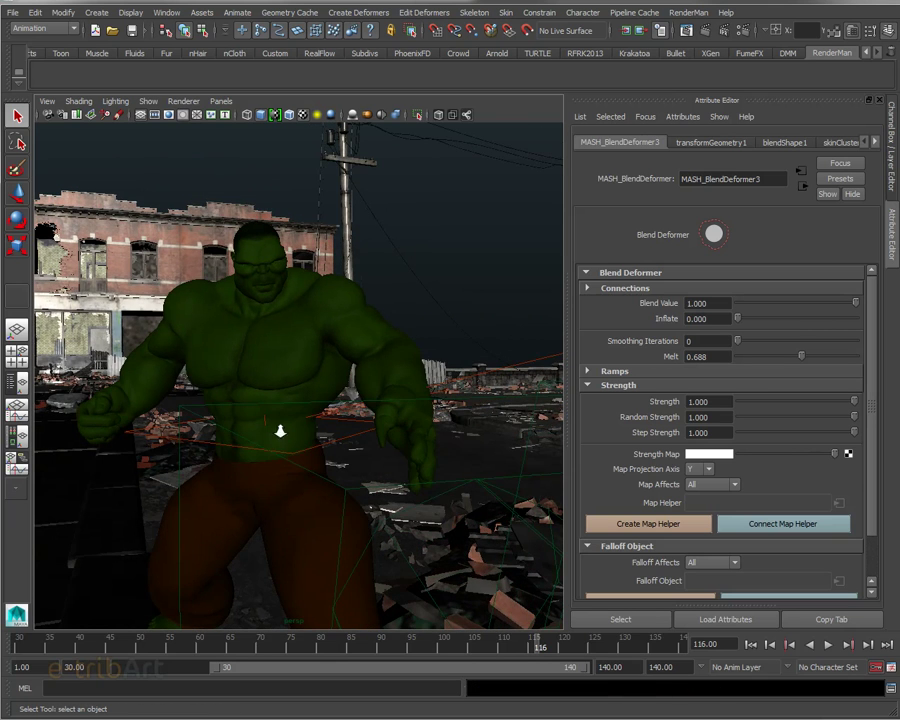
{"action": "scroll", "coordinate": [281, 432], "scroll_direction": "up", "scroll_amount": 3}
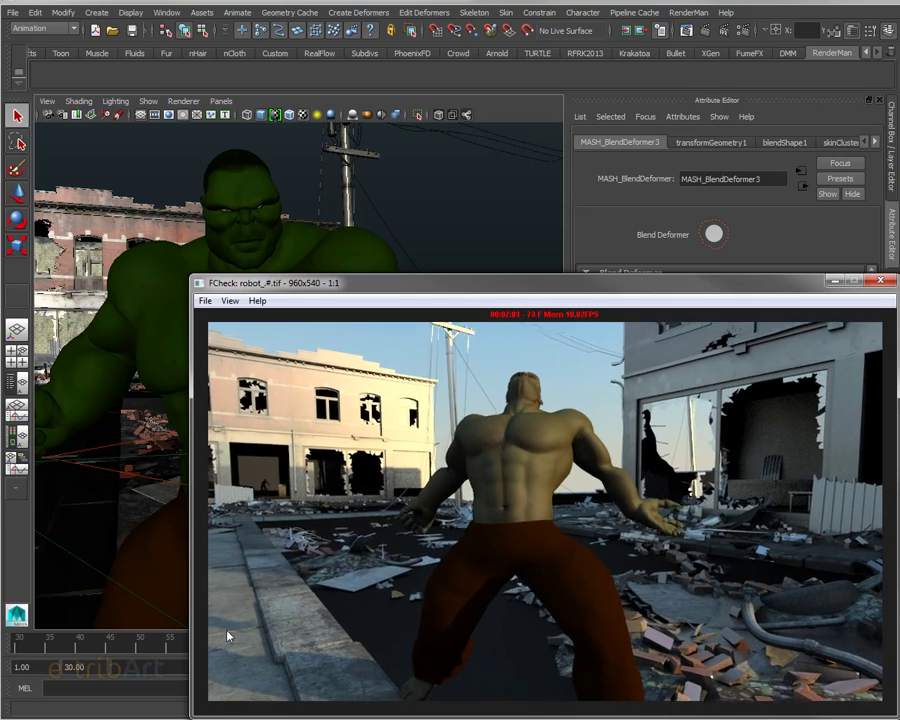
Nudge the FCheck window slightly while the rendered sequence plays.
{"action": "left_click_drag", "start_coordinate": [465, 300], "coordinate": [455, 290]}
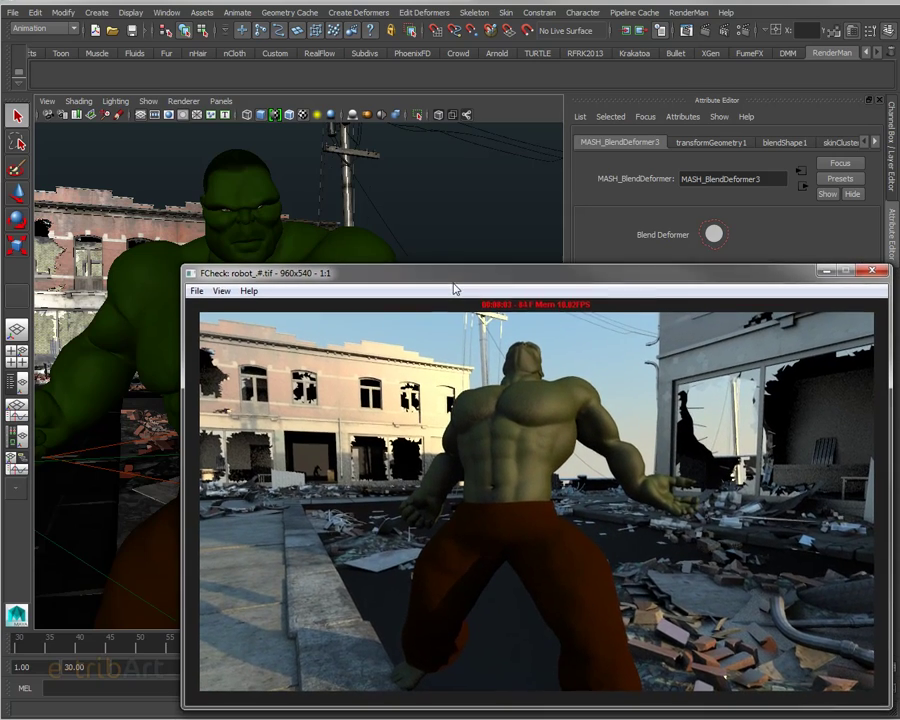